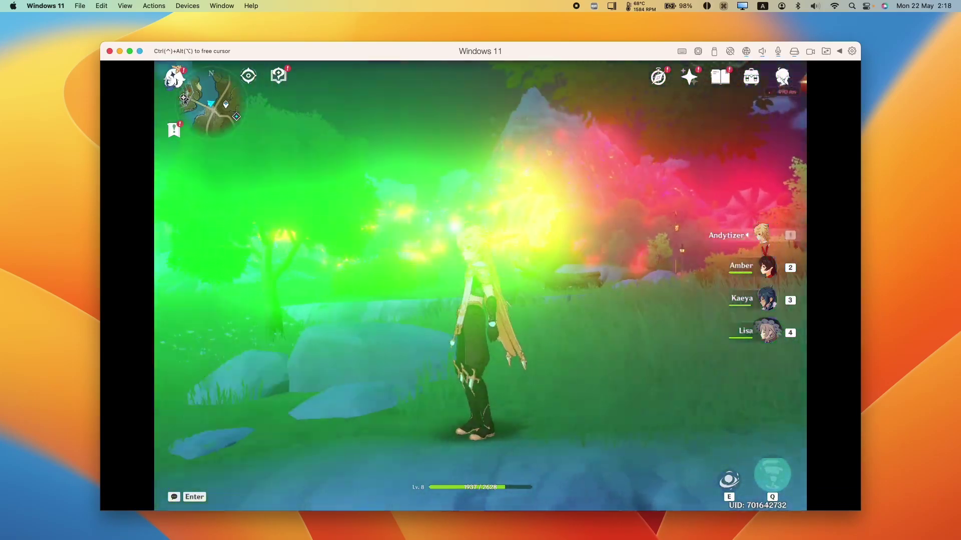
{"action": "key", "text": "w"}
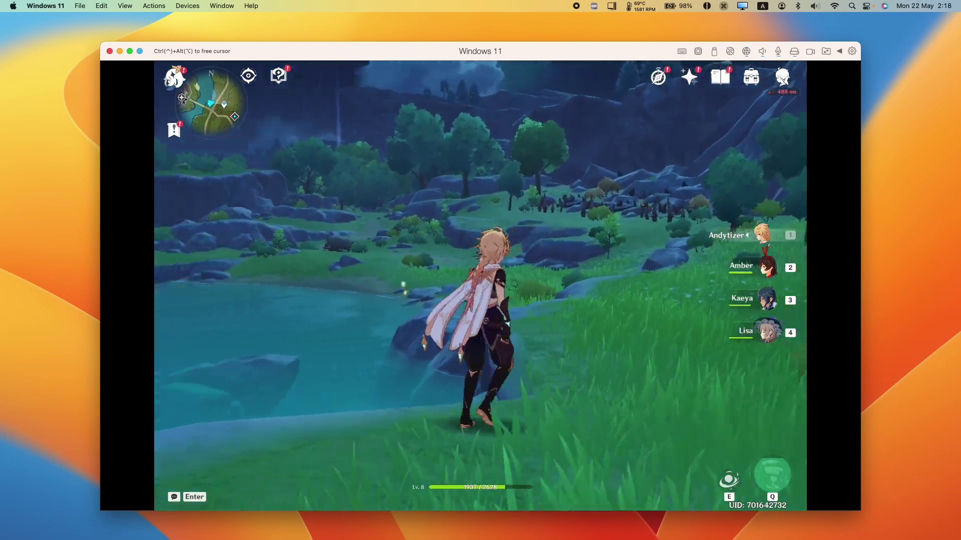
{"action": "key", "text": "d"}
{"action": "key", "text": "w"}
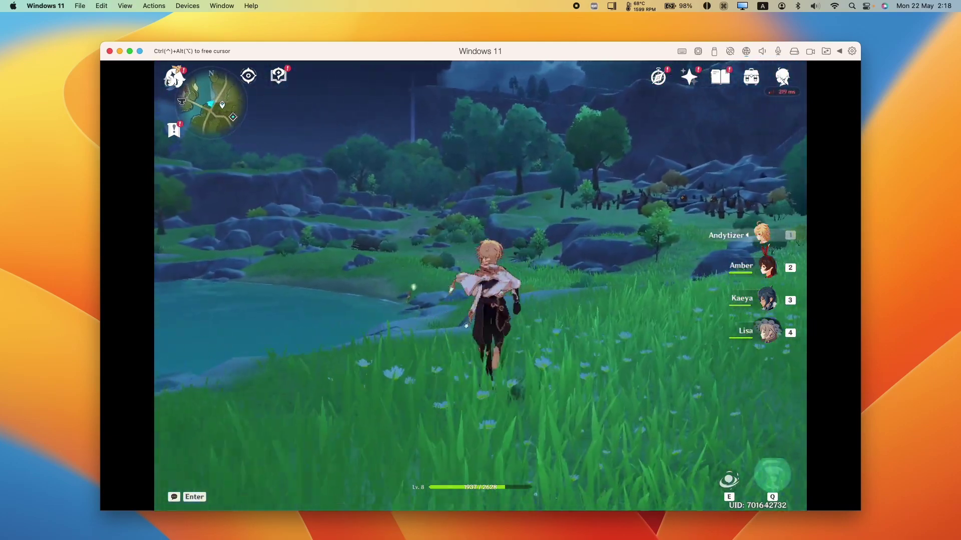
{"action": "key", "text": "w"}
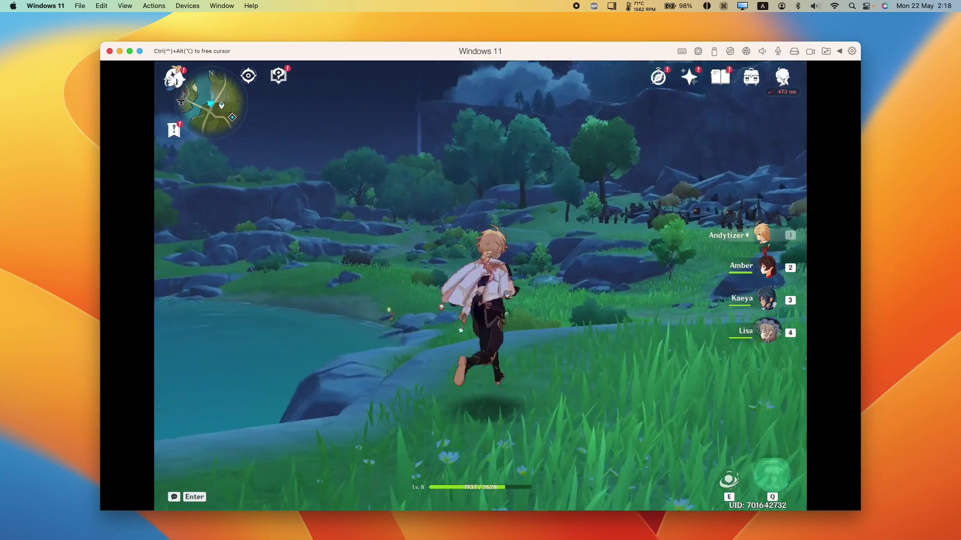
{"action": "key", "text": "a"}
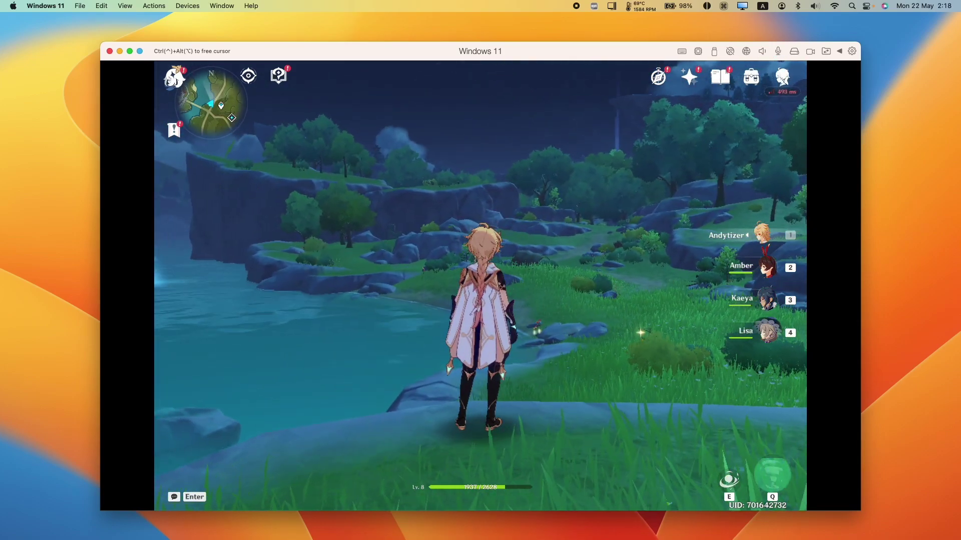
{"action": "key", "text": "w"}
{"action": "key", "text": "d"}
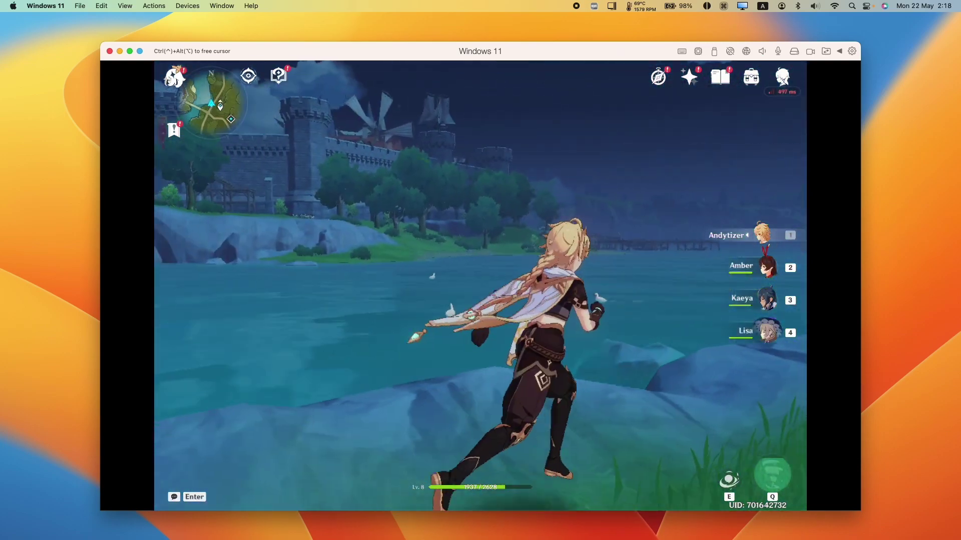
{"action": "key", "text": "s"}
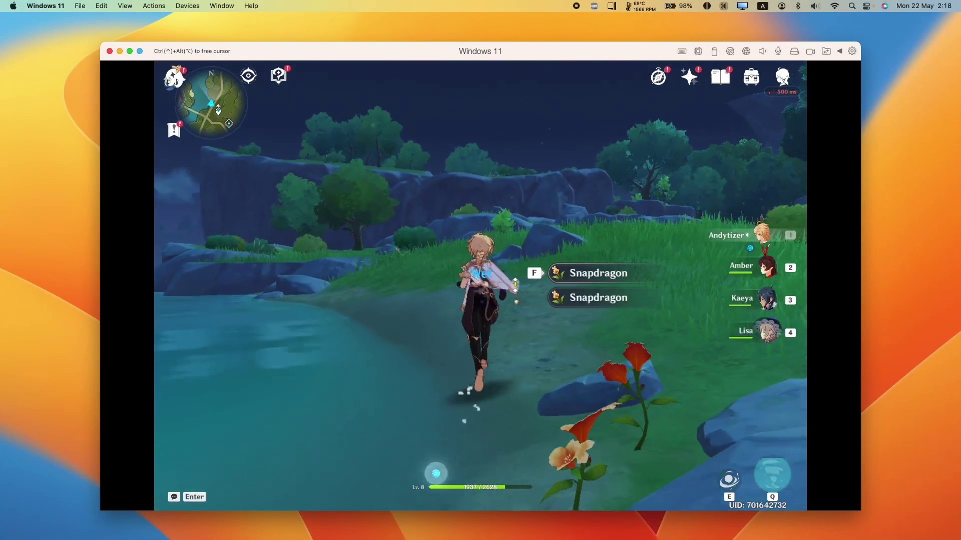
{"action": "key", "text": "w"}
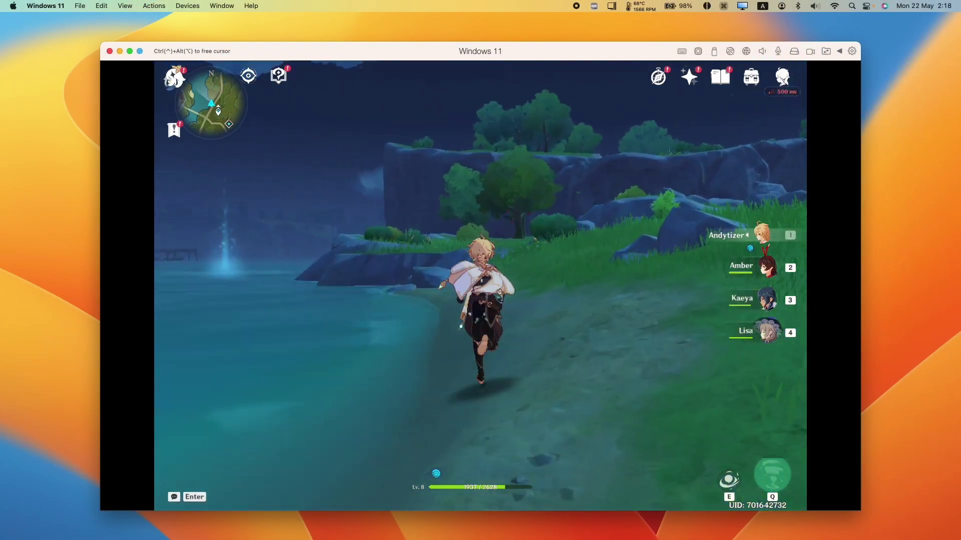
{"action": "key", "text": "w"}
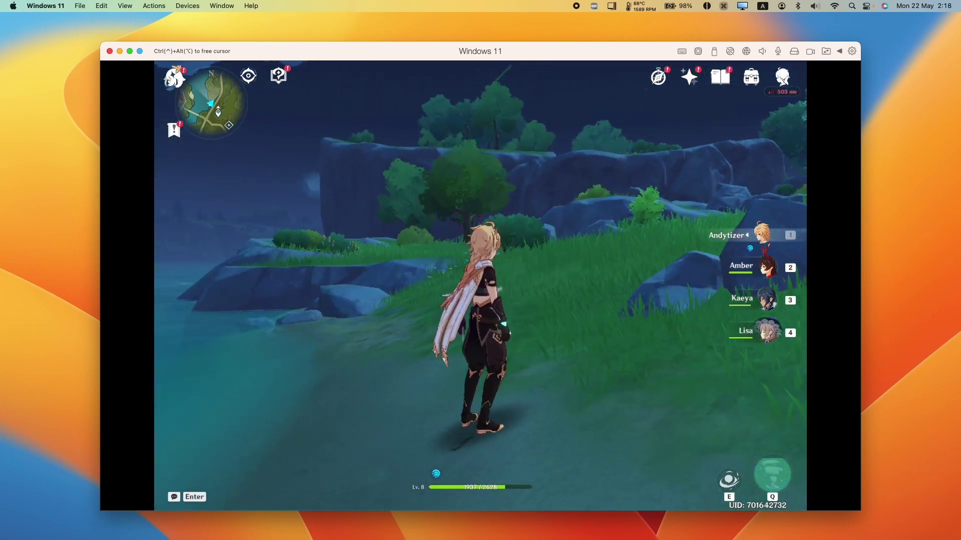
{"action": "key", "text": "a"}
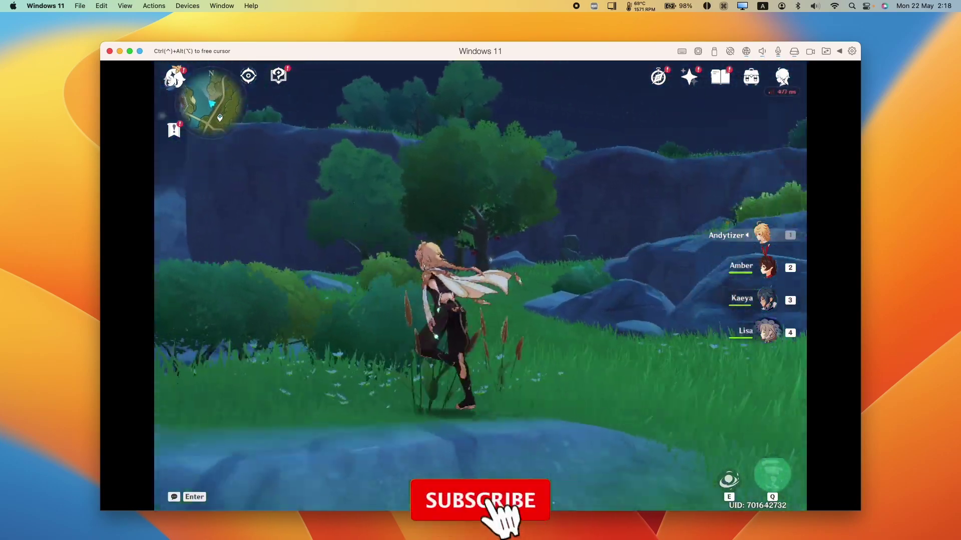
{"action": "key", "text": "w"}
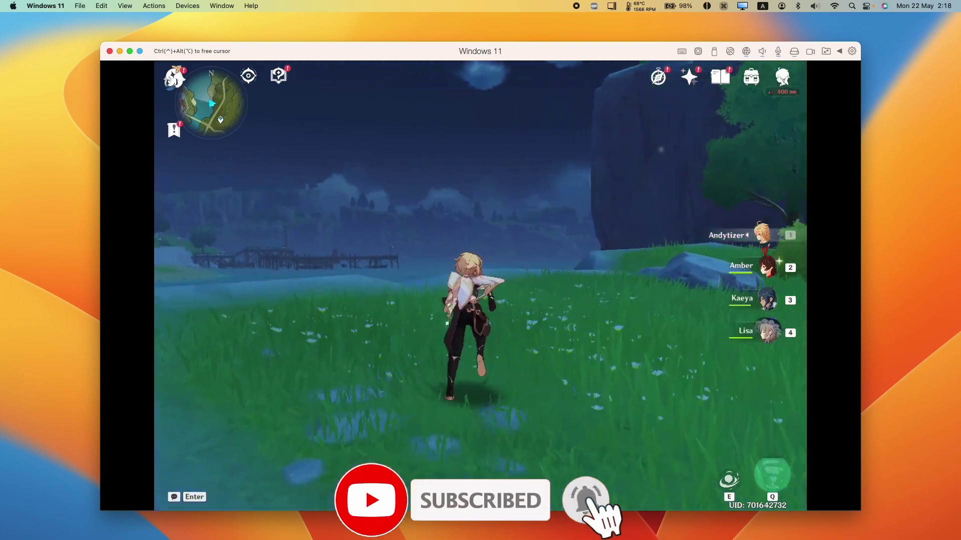
{"action": "key", "text": "d"}
{"action": "key", "text": "a"}
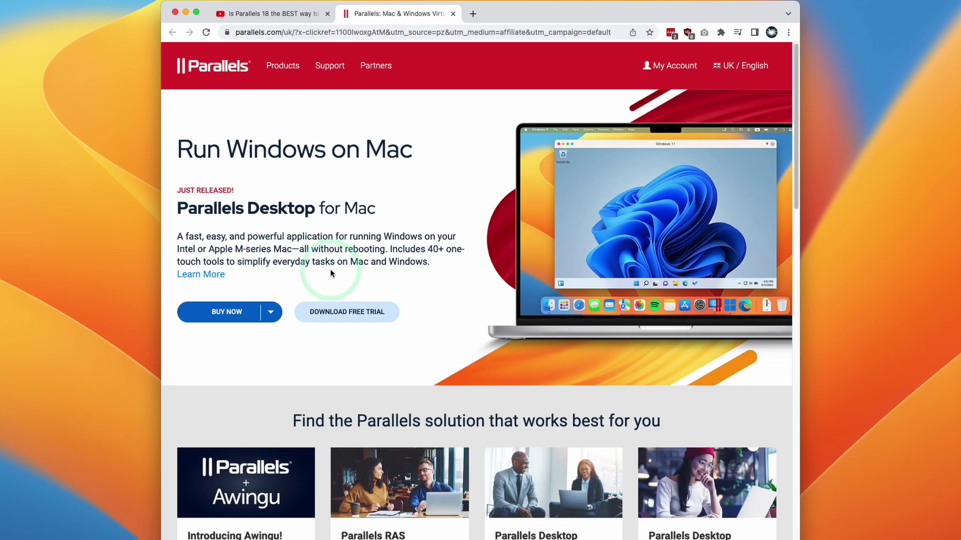
Open the edition comparison from the new license page and examine the virtual RAM and CPU limits of the Standard and Pro editions
{"action": "left_click", "coordinate": [241, 318]}
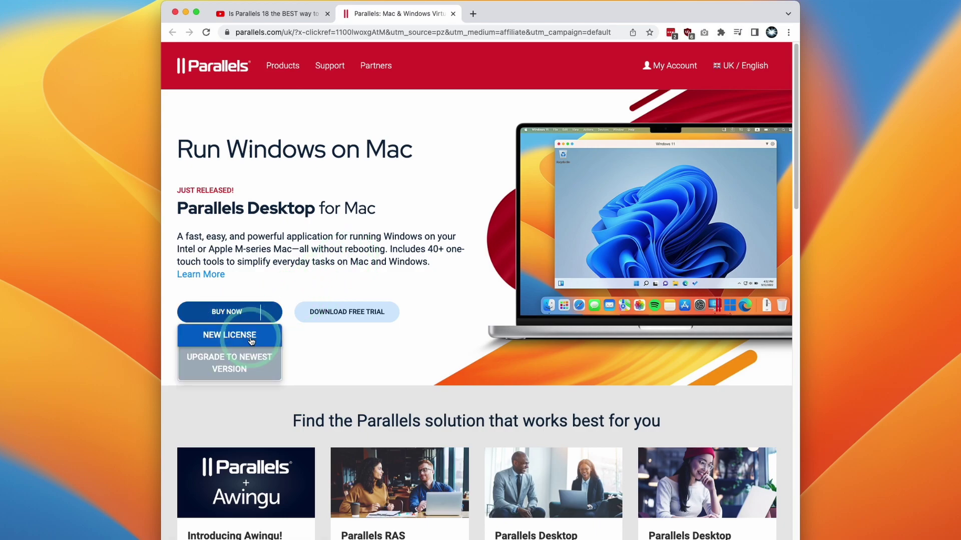
{"action": "left_click", "coordinate": [756, 111]}
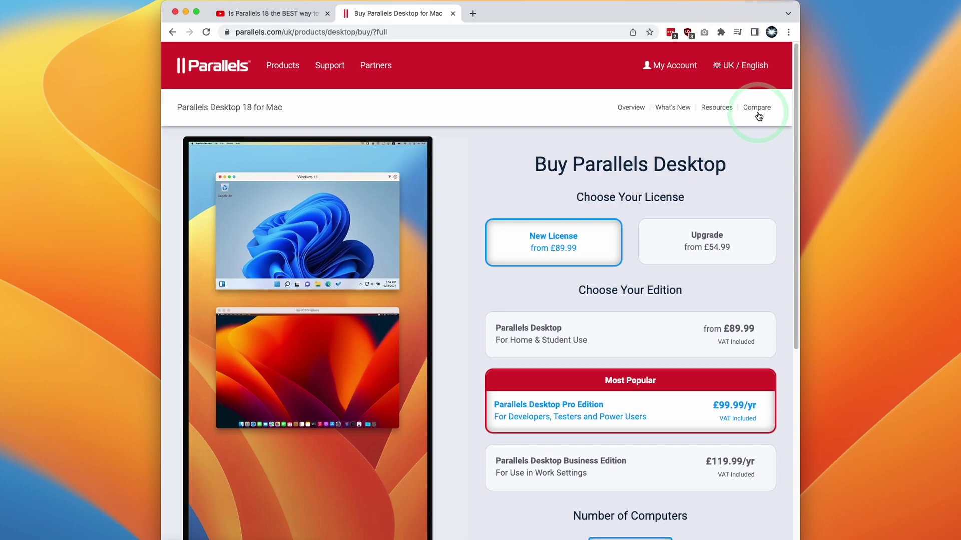
{"action": "left_click_drag", "start_coordinate": [460, 125], "coordinate": [638, 126]}
{"action": "left_click", "coordinate": [652, 229]}
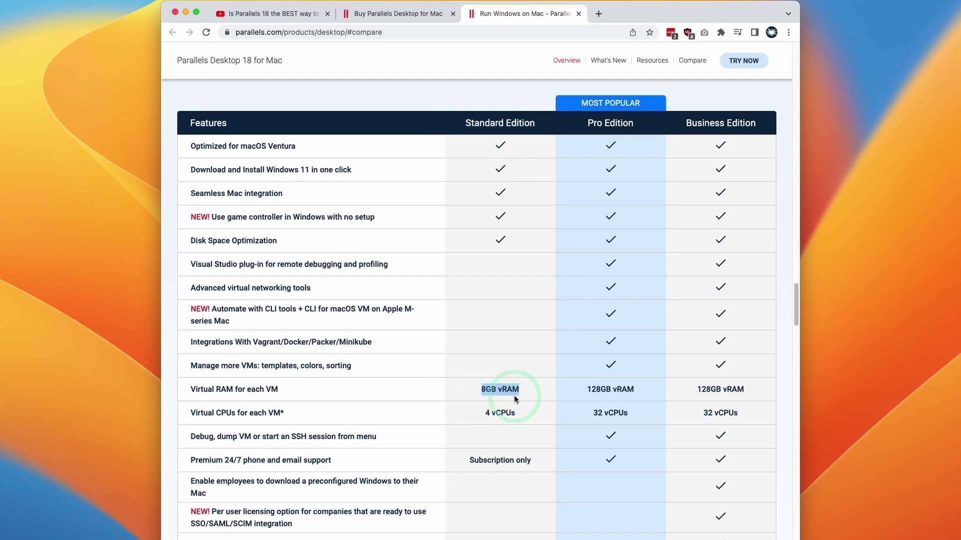
{"action": "left_click_drag", "start_coordinate": [481, 413], "coordinate": [522, 419]}
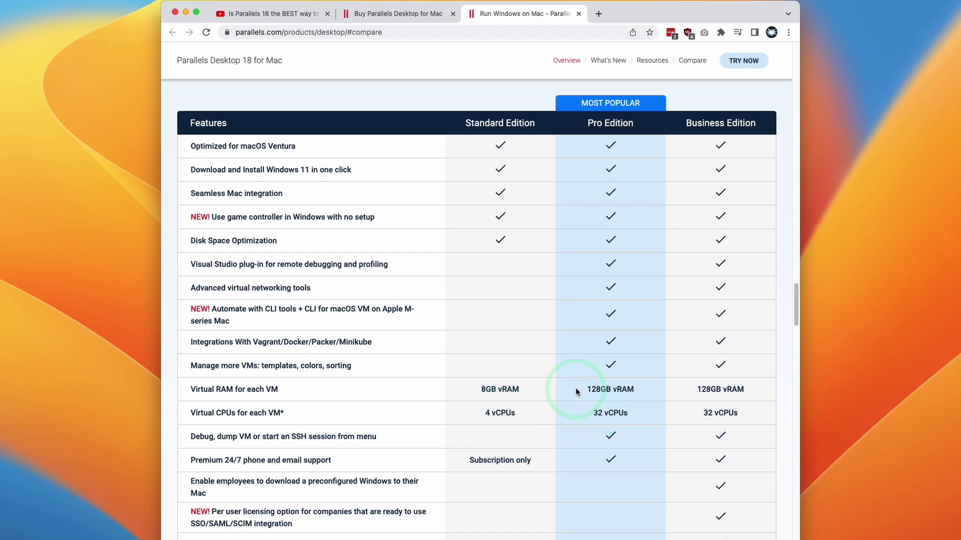
{"action": "left_click_drag", "start_coordinate": [576, 389], "coordinate": [648, 388]}
{"action": "left_click", "coordinate": [647, 388]}
Return to the purchase page and put a Parallels Desktop Pro Edition license for 1 computer in the cart
{"action": "left_click", "coordinate": [407, 15]}
{"action": "scroll", "coordinate": [791, 309], "scroll_direction": "down", "scroll_amount": 3}
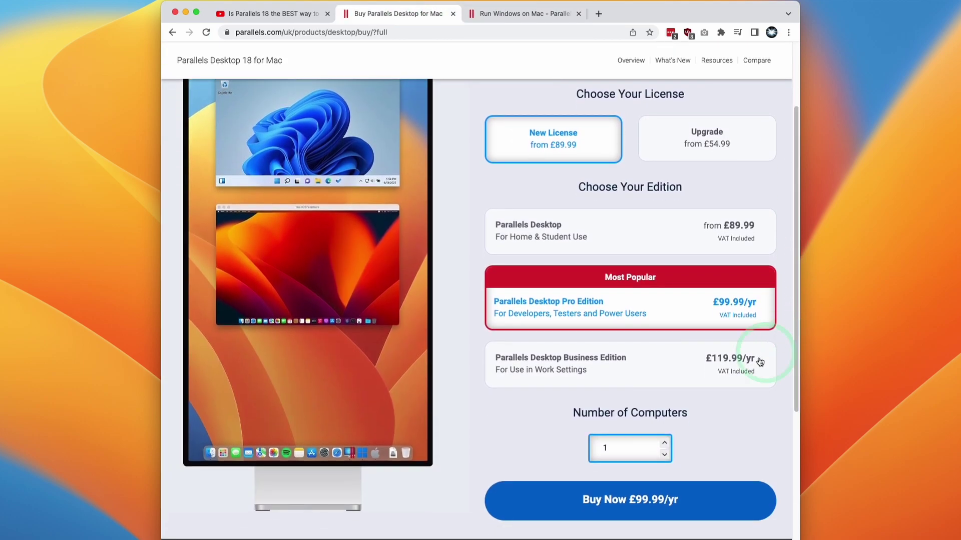
{"action": "left_click", "coordinate": [620, 500]}
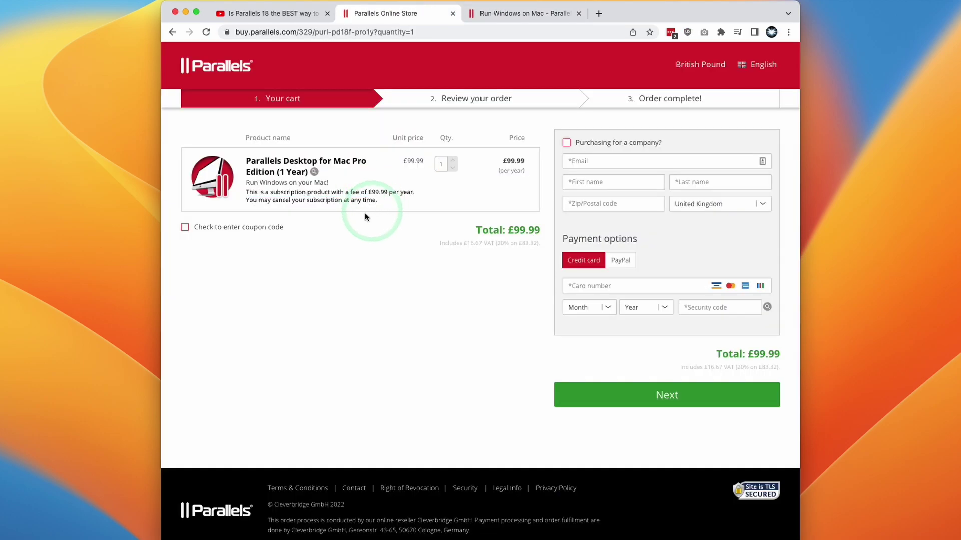
Enable coupon entry in the cart and apply the coupon code APPLEWIKI10 to the Pro Edition order
{"action": "left_click", "coordinate": [232, 226]}
{"action": "left_click", "coordinate": [253, 244]}
{"action": "left_click", "coordinate": [255, 267]}
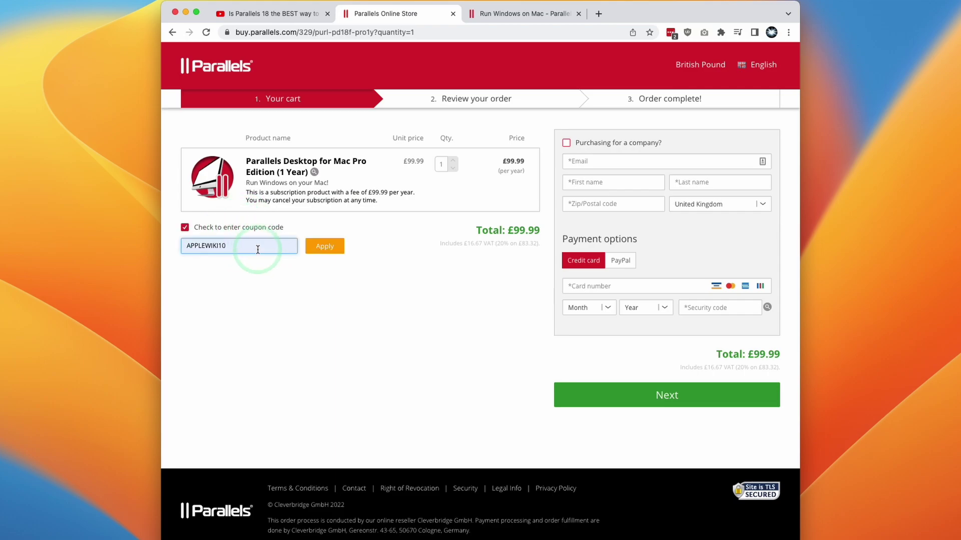
{"action": "left_click", "coordinate": [188, 246]}
{"action": "left_click_drag", "start_coordinate": [188, 246], "coordinate": [240, 246]}
{"action": "left_click", "coordinate": [248, 245]}
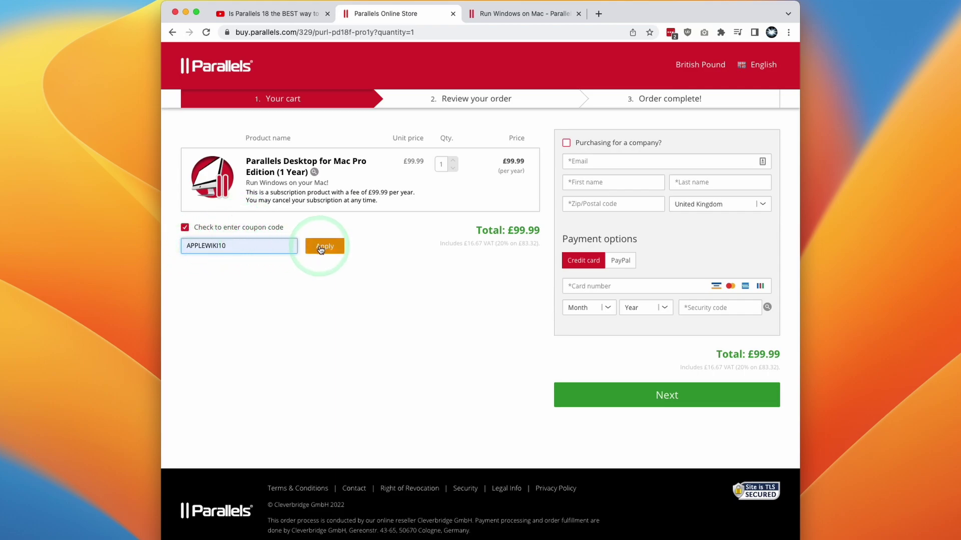
{"action": "left_click", "coordinate": [321, 249]}
Leave the cart for the Parallels home page and download the Parallels Desktop free trial
{"action": "key", "text": "super+w"}
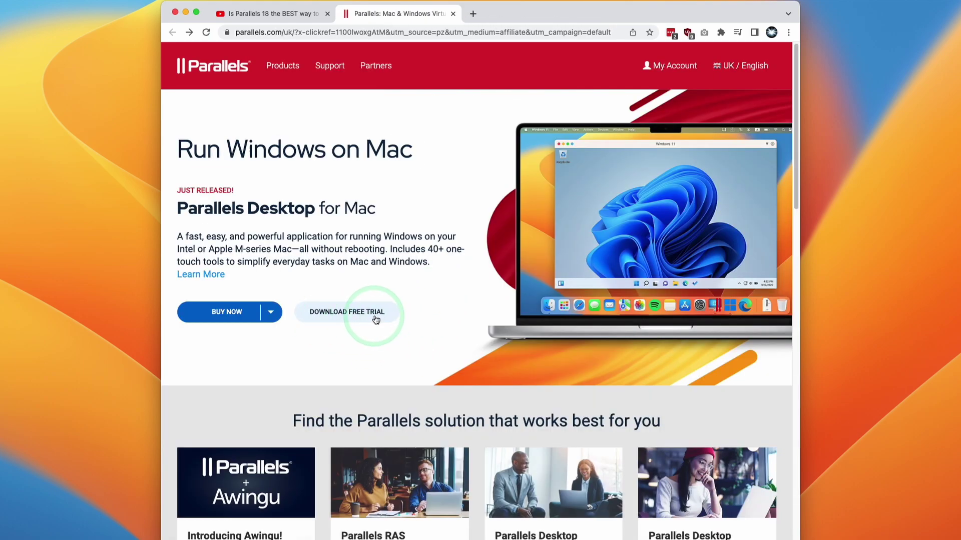
{"action": "left_click", "coordinate": [344, 321]}
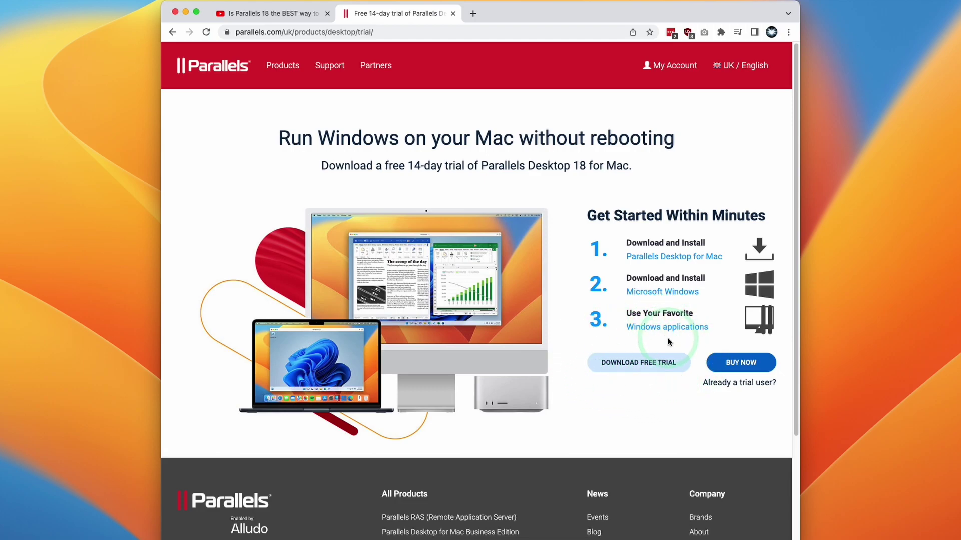
{"action": "left_click", "coordinate": [620, 368]}
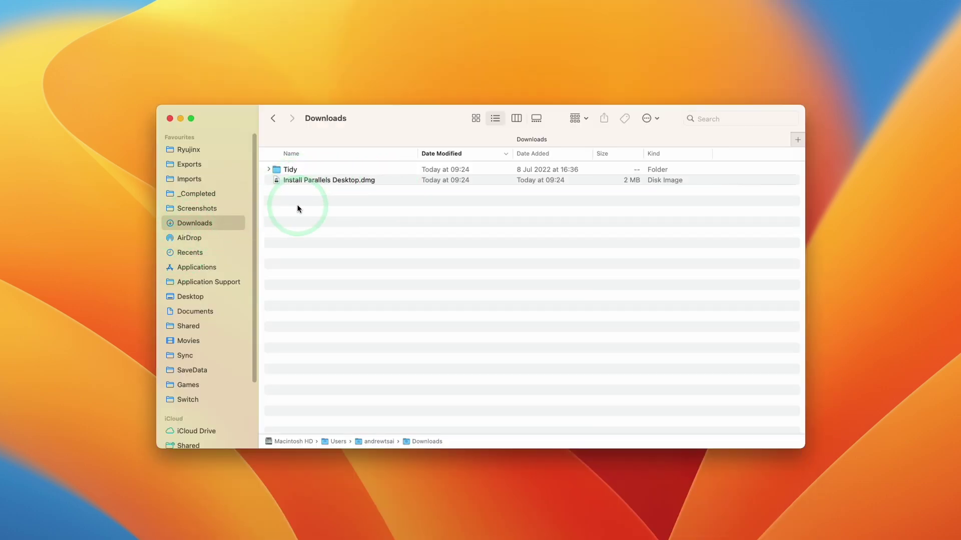
Mount Install Parallels Desktop.dmg from the Downloads folder and launch its installer, approving the downloaded-app warning
{"action": "left_click", "coordinate": [305, 182]}
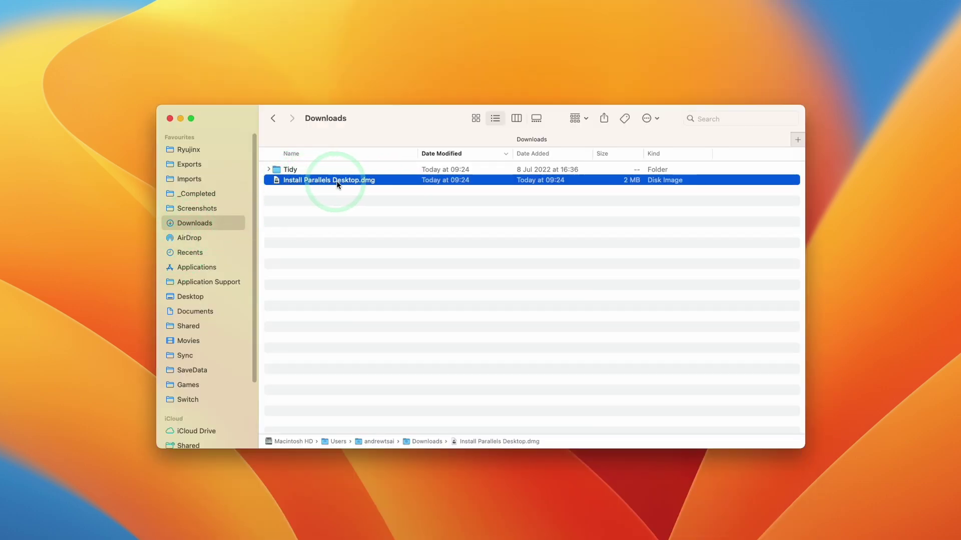
{"action": "double_click", "coordinate": [358, 182]}
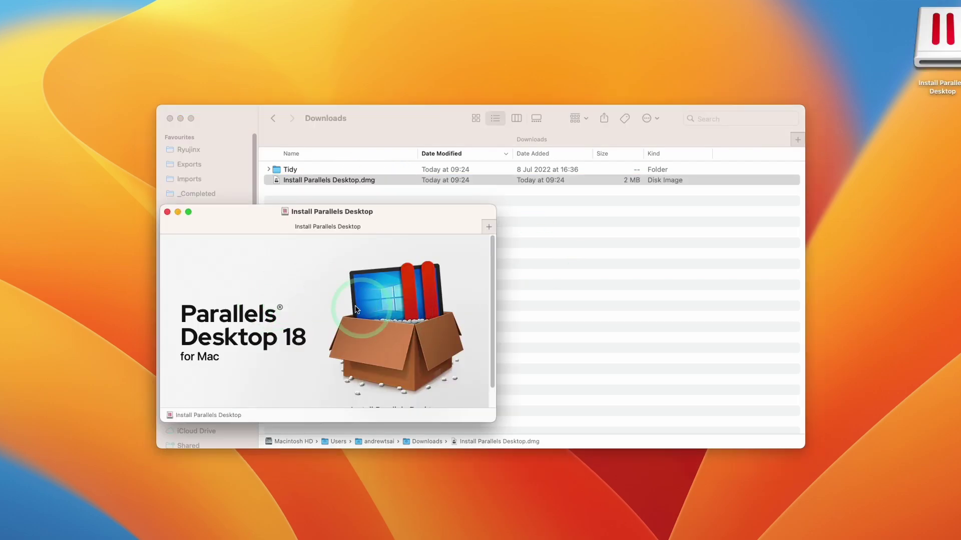
{"action": "scroll", "coordinate": [397, 340], "scroll_direction": "down", "scroll_amount": 3}
{"action": "left_click", "coordinate": [376, 311]}
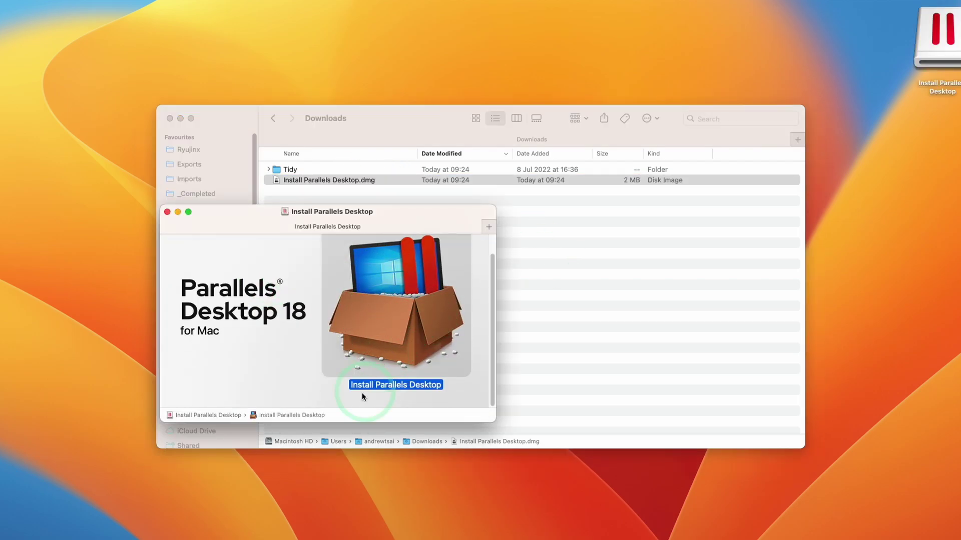
{"action": "double_click", "coordinate": [381, 326]}
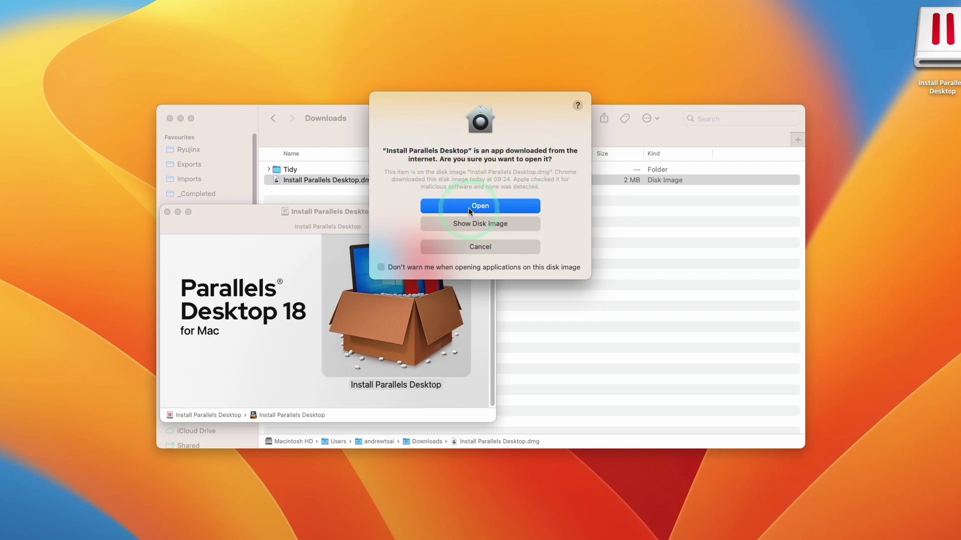
{"action": "left_click", "coordinate": [481, 208]}
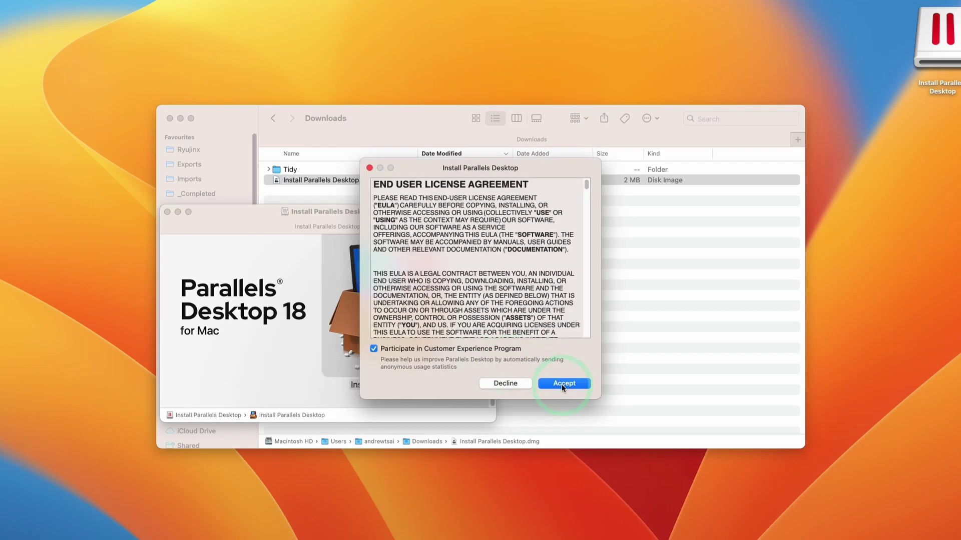
Accept the Parallels end user license agreement and authorize the installation with the administrator password
{"action": "left_click", "coordinate": [563, 383]}
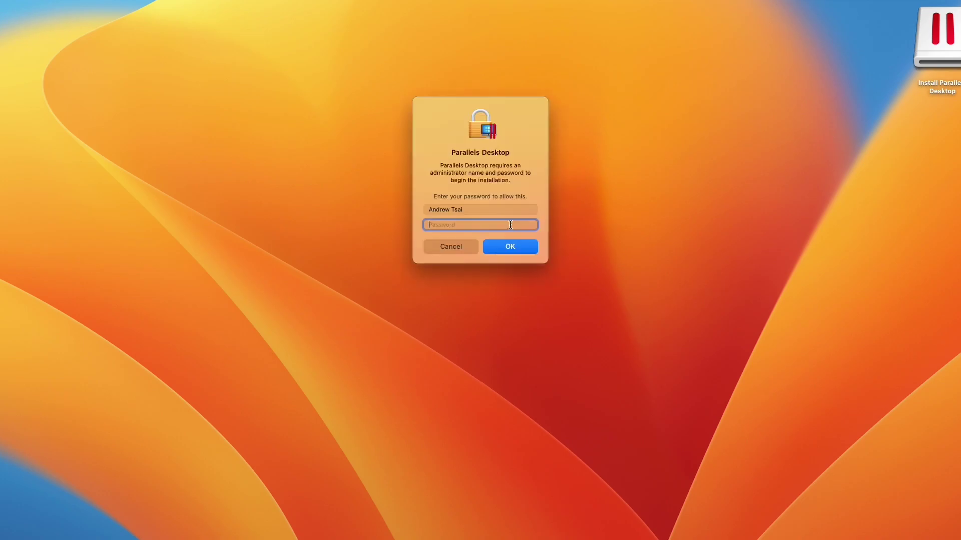
{"action": "left_click", "coordinate": [514, 248]}
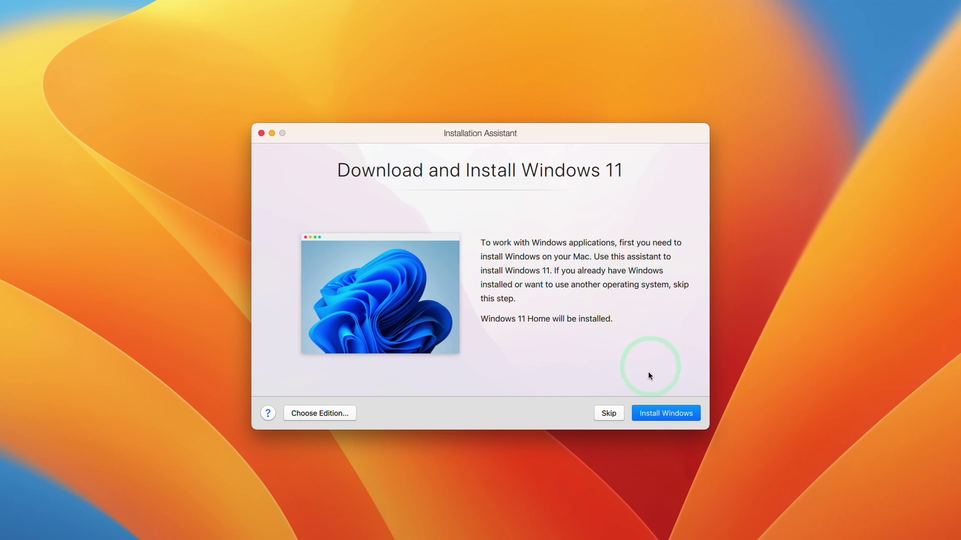
Start the Windows 11 download and installation in the Installation Assistant and read its note on automatic installation
{"action": "left_click", "coordinate": [652, 417]}
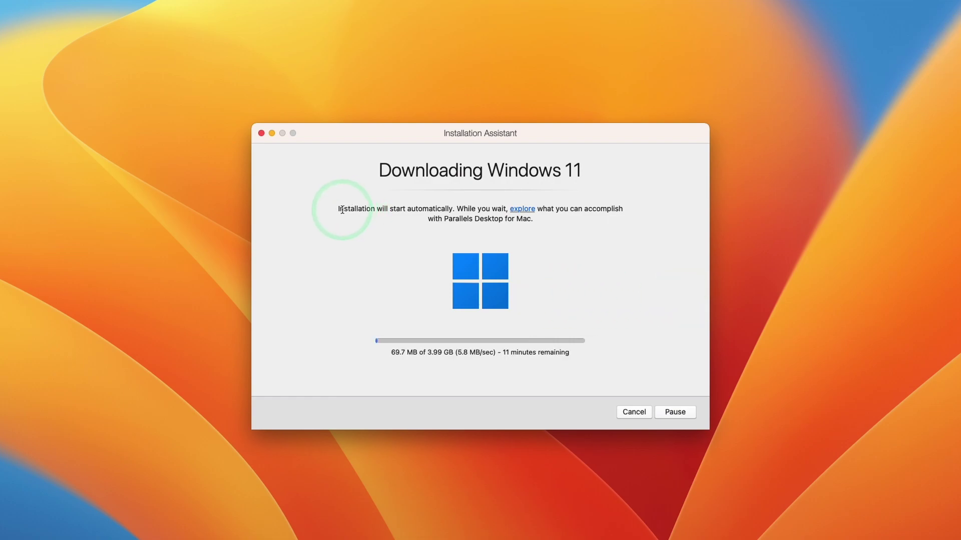
{"action": "left_click_drag", "start_coordinate": [338, 210], "coordinate": [543, 218]}
{"action": "left_click", "coordinate": [546, 219]}
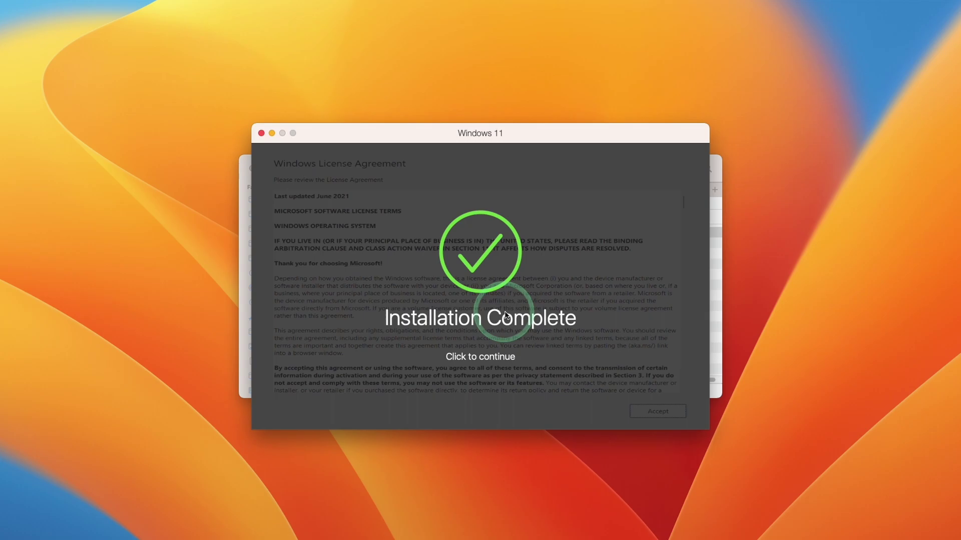
Dismiss the installation-complete screen and accept the Windows License Agreement
{"action": "left_click", "coordinate": [483, 338]}
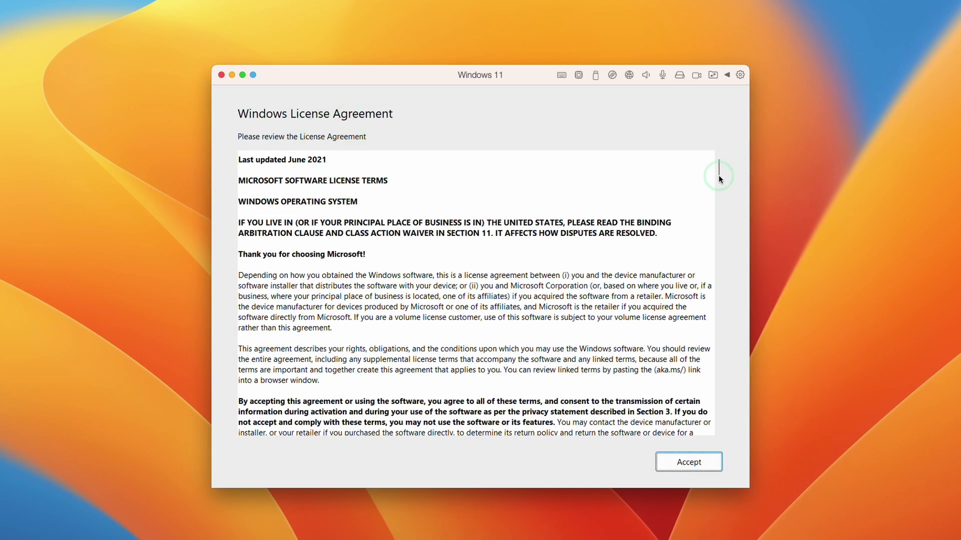
{"action": "left_click", "coordinate": [678, 466]}
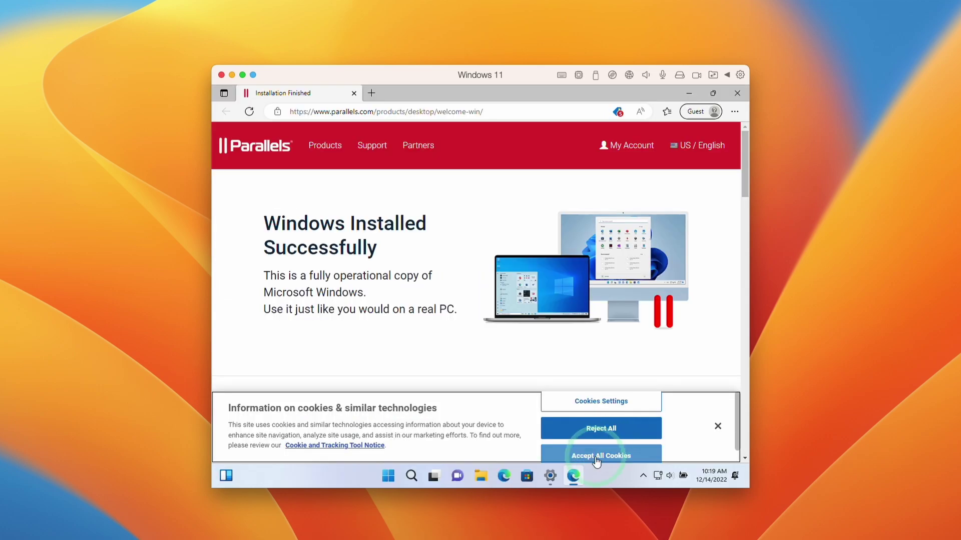
Accept all cookies on the Parallels welcome page in the virtual machine and minimize the browser
{"action": "left_click", "coordinate": [597, 457]}
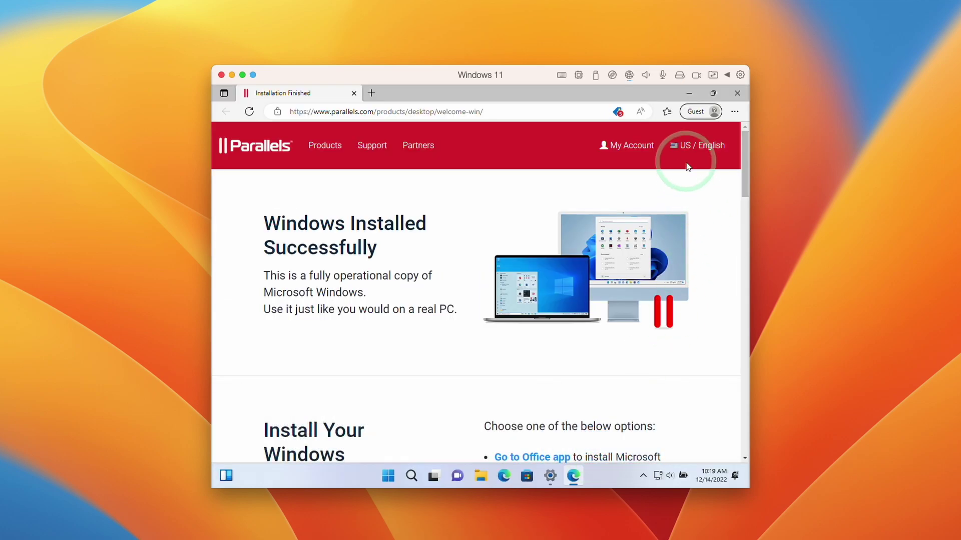
{"action": "left_click", "coordinate": [689, 93]}
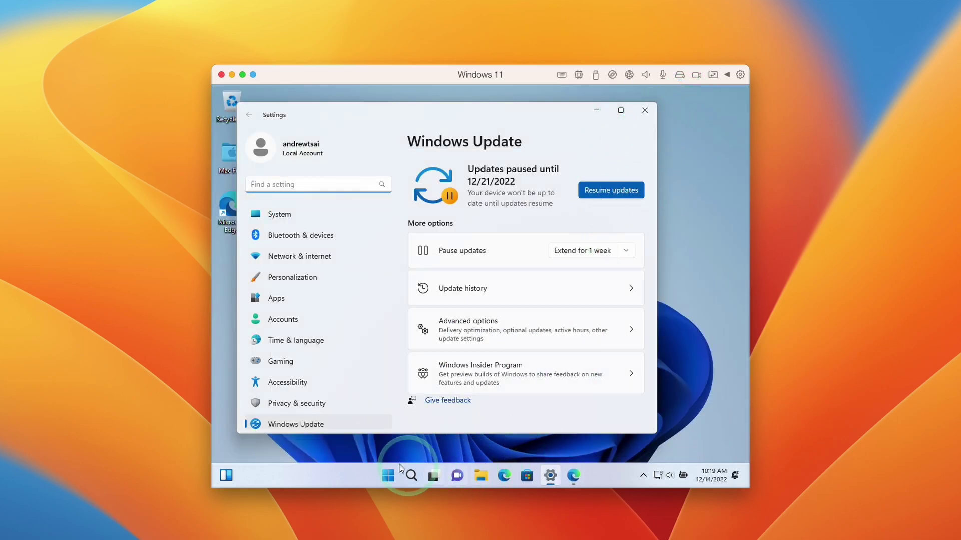
Minimize the Windows Update settings and switch the Windows 11 virtual machine to full screen
{"action": "left_click", "coordinate": [599, 111]}
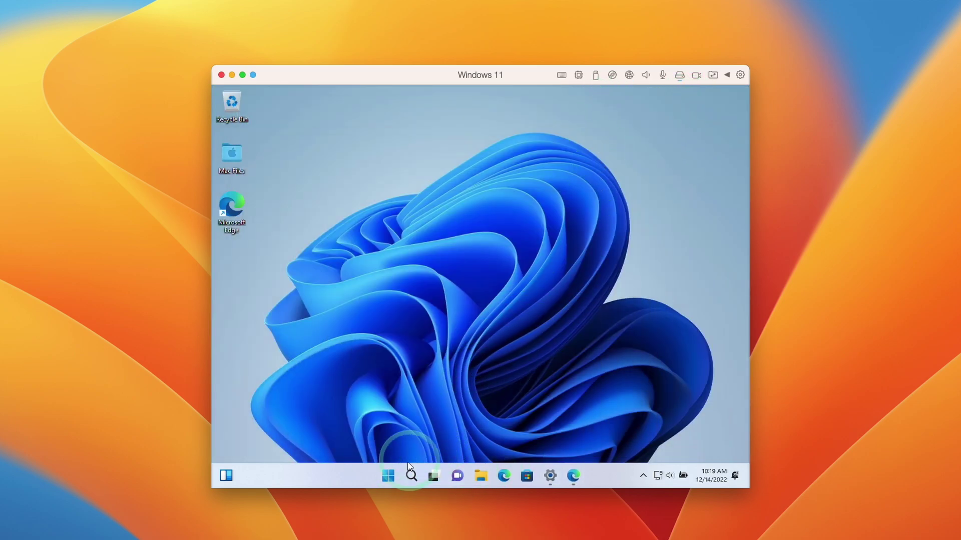
{"action": "left_click", "coordinate": [658, 475]}
{"action": "left_click", "coordinate": [671, 476]}
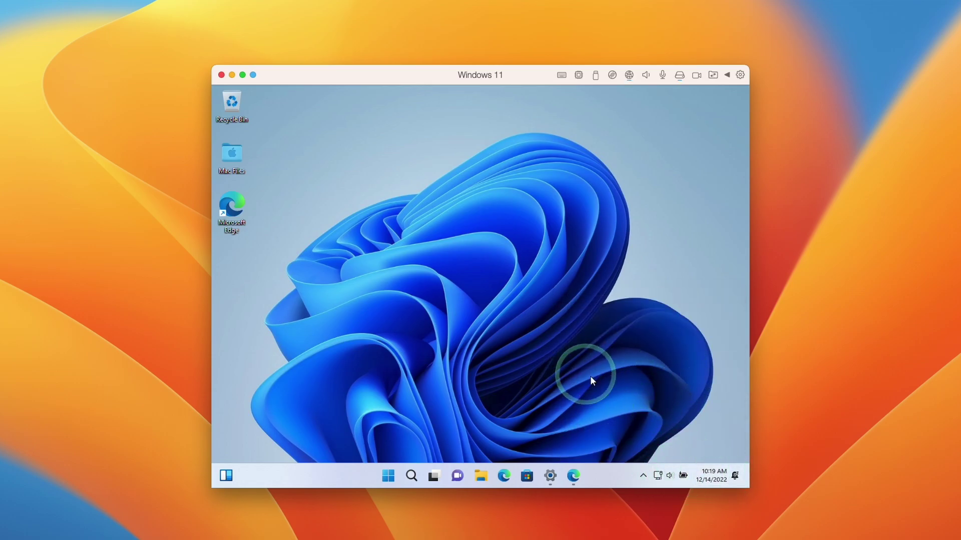
{"action": "left_click", "coordinate": [242, 75]}
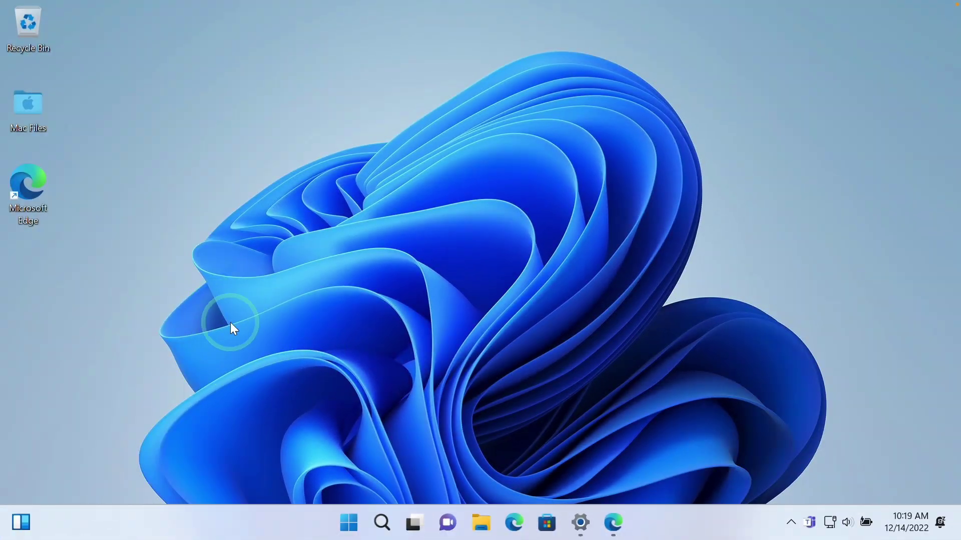
Set the Windows display scale to 100% and close the Settings window
{"action": "right_click", "coordinate": [266, 304]}
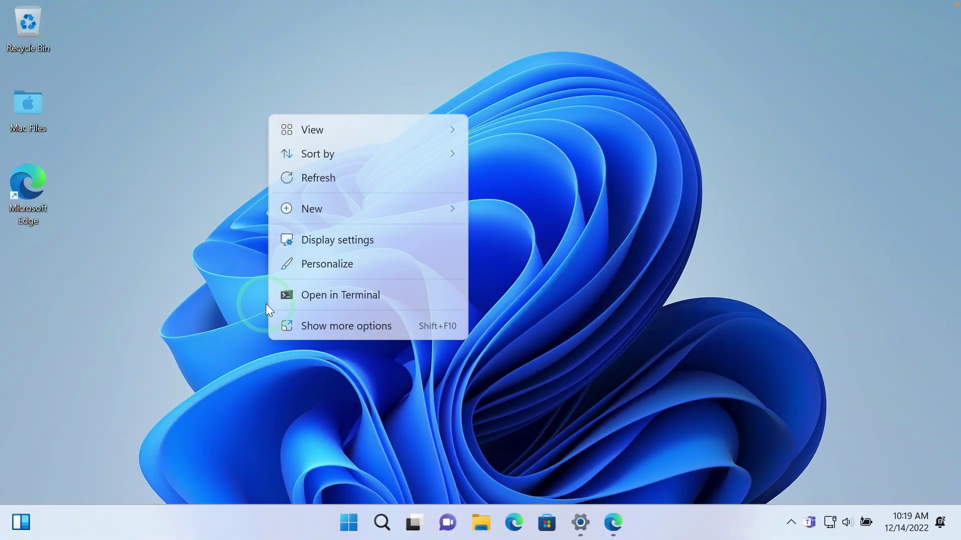
{"action": "left_click", "coordinate": [332, 239]}
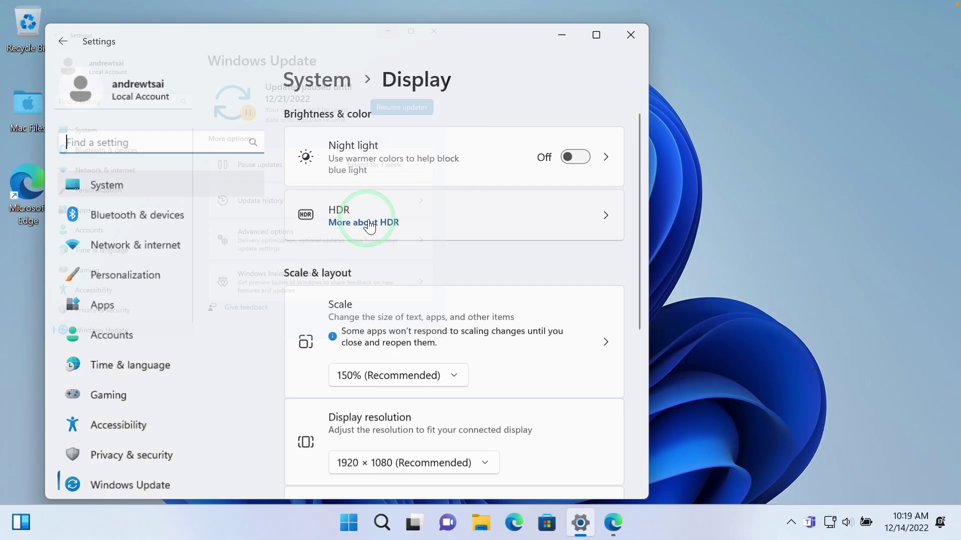
{"action": "left_click", "coordinate": [375, 376]}
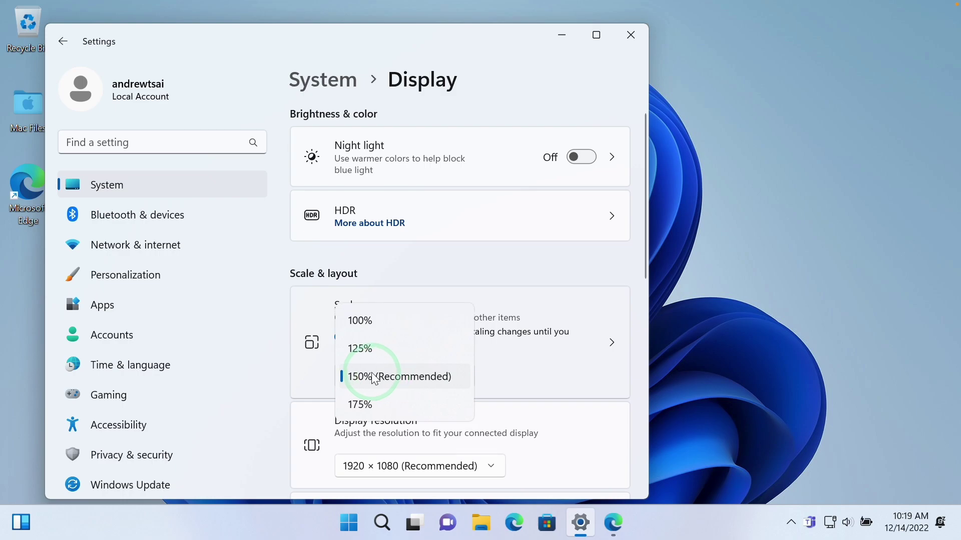
{"action": "left_click", "coordinate": [392, 323]}
{"action": "left_click", "coordinate": [433, 32]}
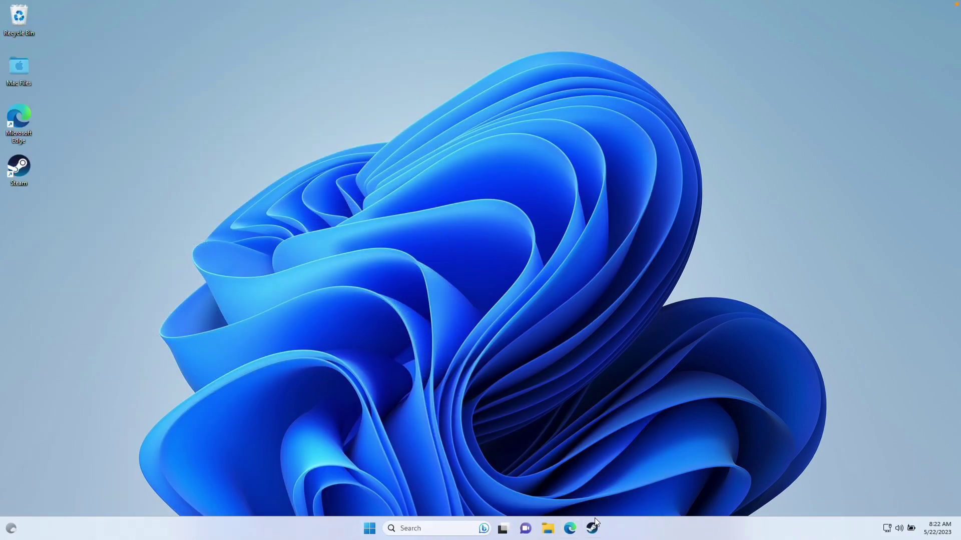
Open Microsoft Edge, accept its privacy notice and move the window nearer the middle of the desktop
{"action": "left_click", "coordinate": [577, 529]}
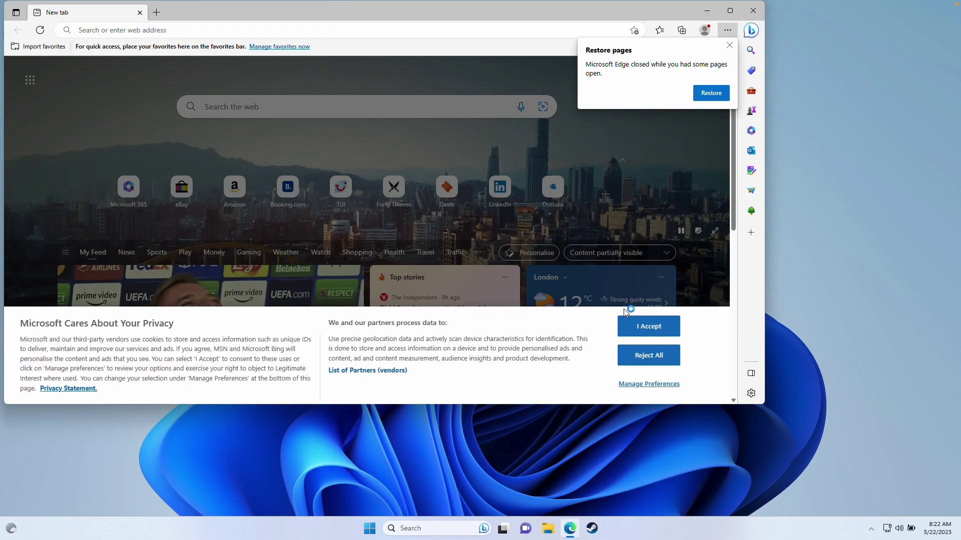
{"action": "left_click", "coordinate": [633, 323]}
{"action": "left_click_drag", "start_coordinate": [614, 10], "coordinate": [692, 36]}
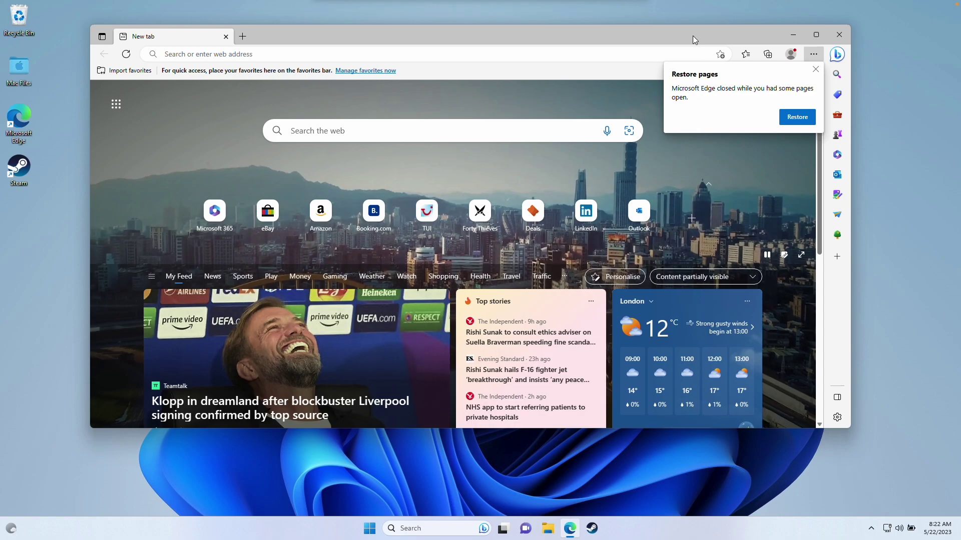
Search the web for "genshin impact"
{"action": "left_click", "coordinate": [617, 54]}
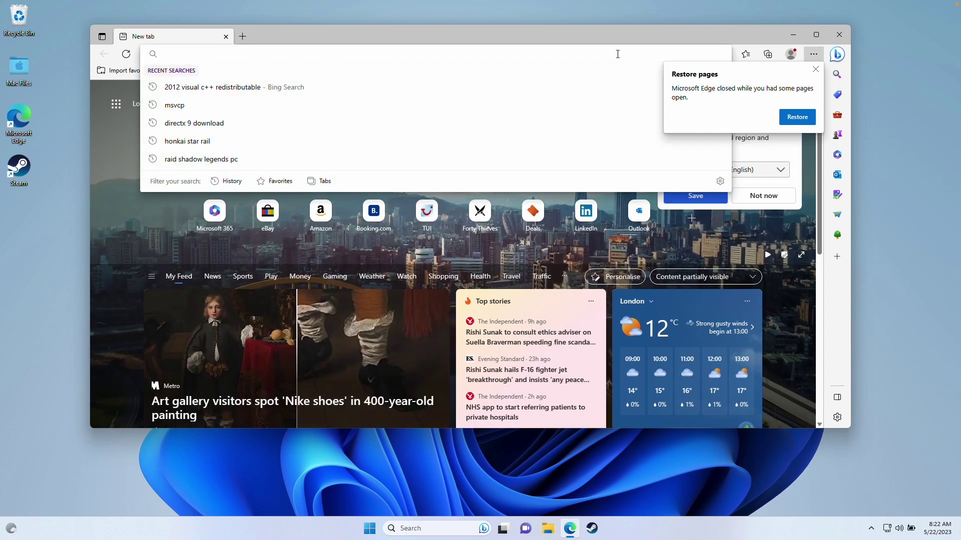
{"action": "type", "text": "genshin impact"}
{"action": "key", "text": "Return"}
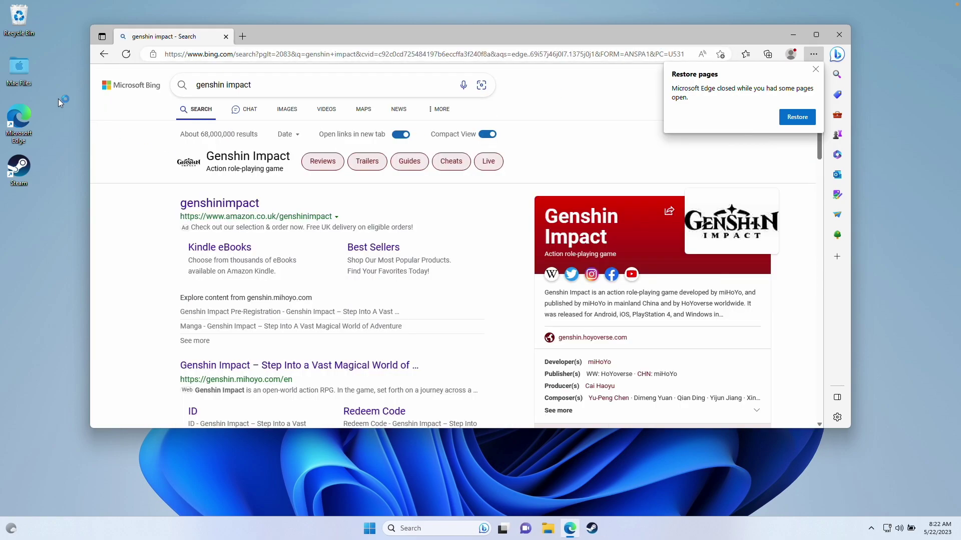
Open the official Genshin Impact website at genshin.mihoyo.com/en, dismissing the restore-pages prompt and accepting the site's cookies
{"action": "scroll", "coordinate": [259, 229], "scroll_direction": "down", "scroll_amount": 6}
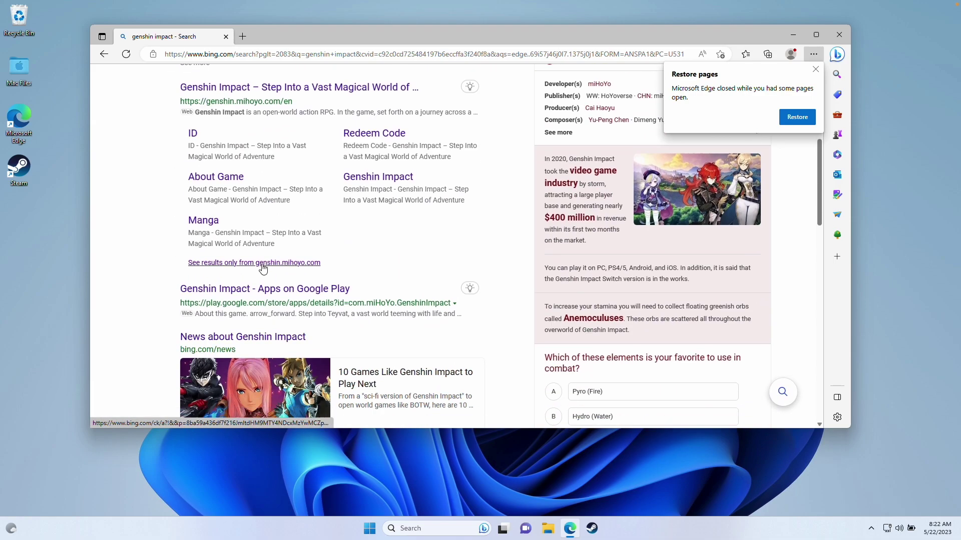
{"action": "scroll", "coordinate": [253, 206], "scroll_direction": "up", "scroll_amount": 3}
{"action": "left_click", "coordinate": [253, 202]}
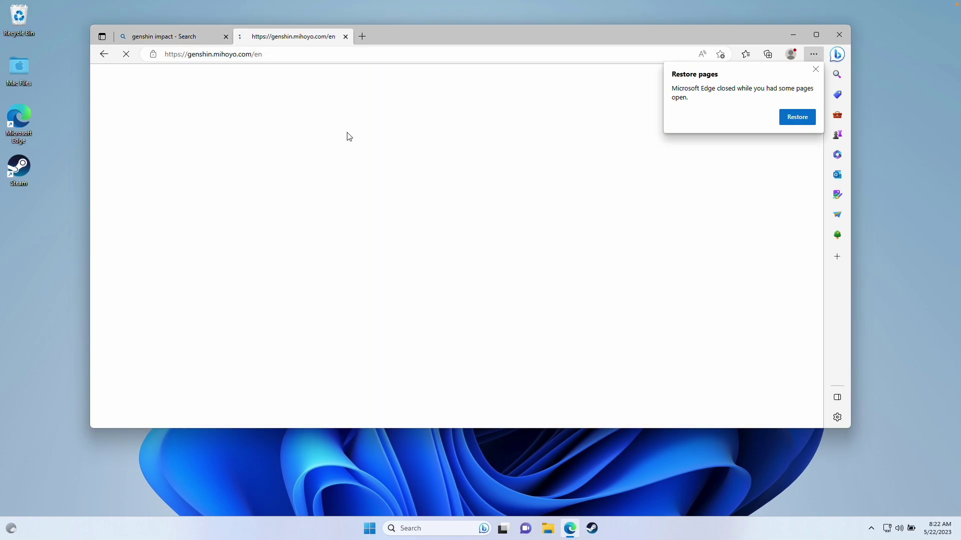
{"action": "left_click", "coordinate": [816, 69]}
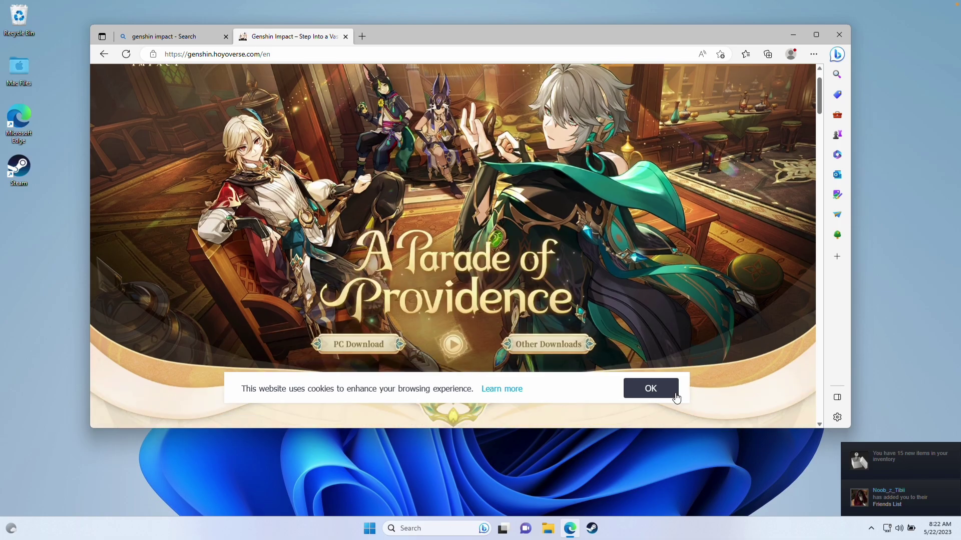
{"action": "left_click", "coordinate": [659, 390]}
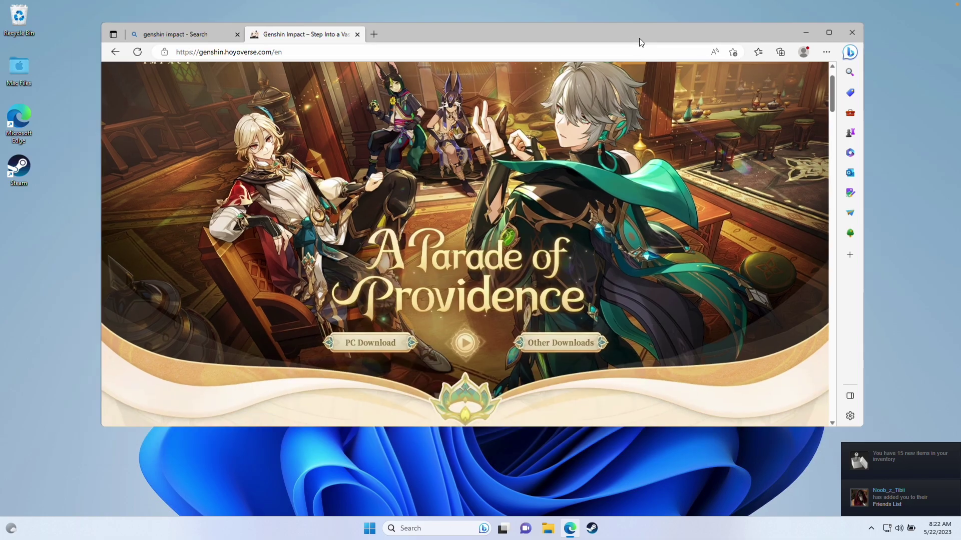
Maximize the browser and download the PC version of the Genshin Impact installer
{"action": "double_click", "coordinate": [639, 38]}
{"action": "scroll", "coordinate": [931, 95], "scroll_direction": "down", "scroll_amount": 1}
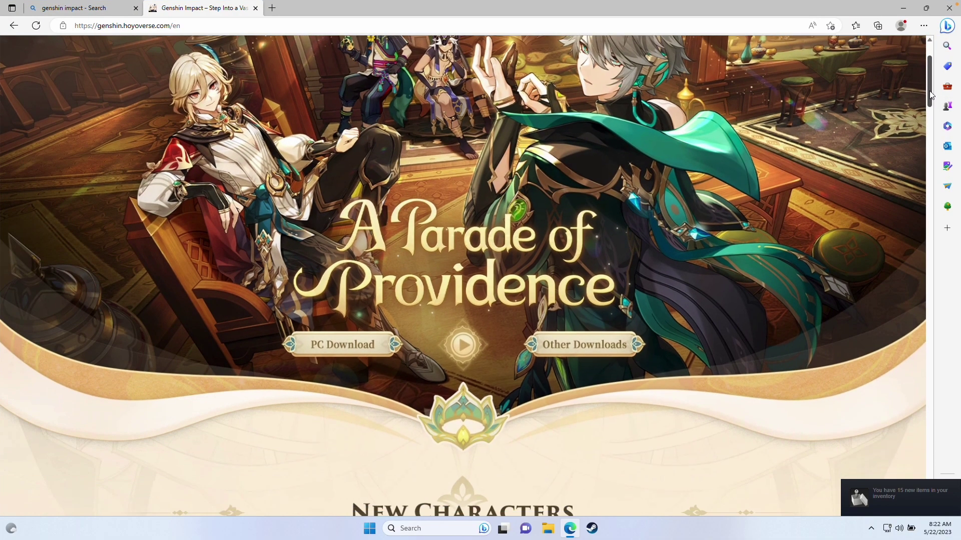
{"action": "left_click_drag", "start_coordinate": [930, 91], "coordinate": [930, 93]}
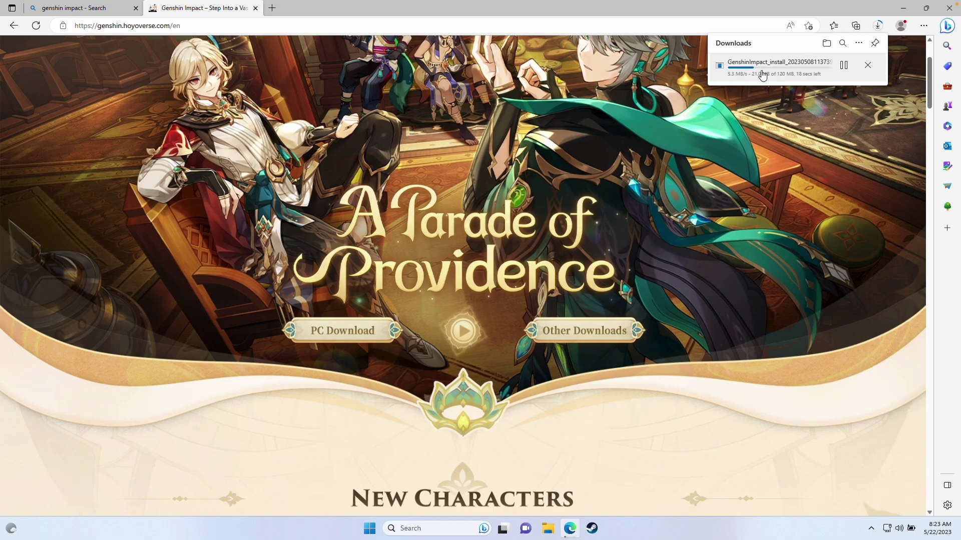
{"action": "scroll", "coordinate": [532, 368], "scroll_direction": "down", "scroll_amount": 3}
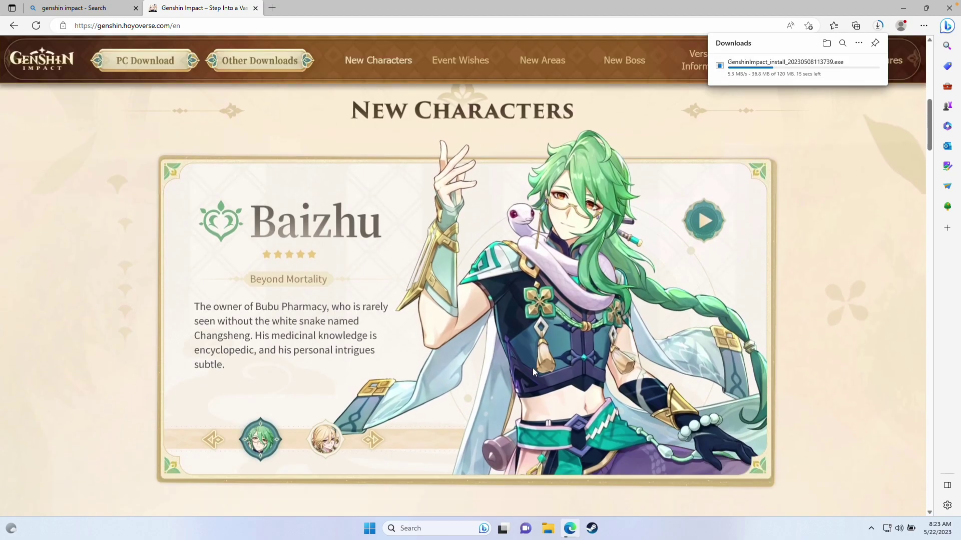
{"action": "scroll", "coordinate": [532, 368], "scroll_direction": "down", "scroll_amount": 1}
{"action": "left_click_drag", "start_coordinate": [929, 143], "coordinate": [928, 70]}
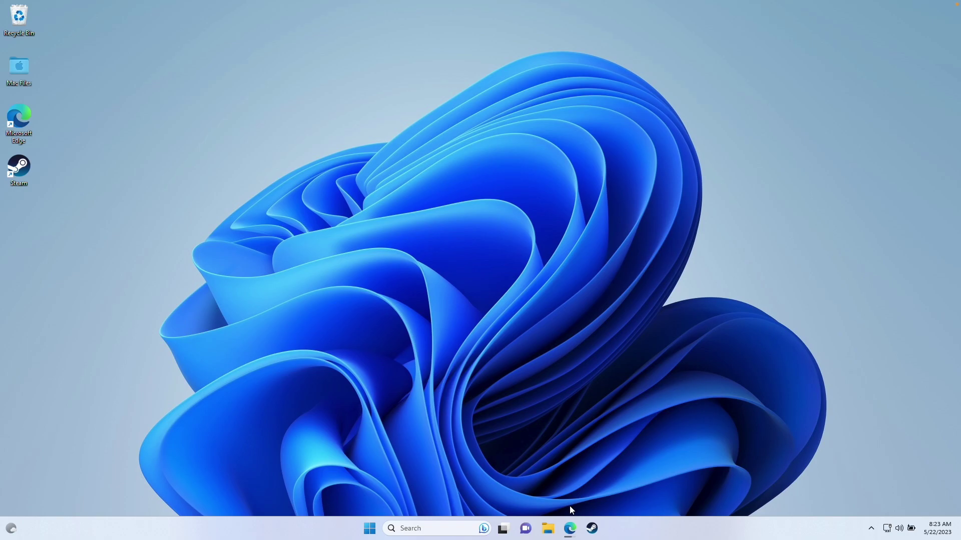
{"action": "left_click", "coordinate": [548, 529]}
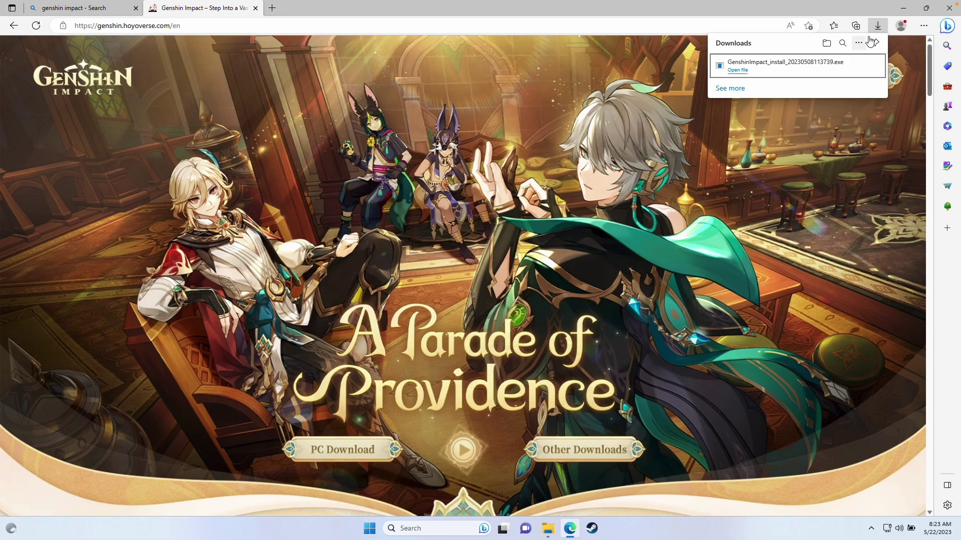
{"action": "left_click", "coordinate": [903, 8]}
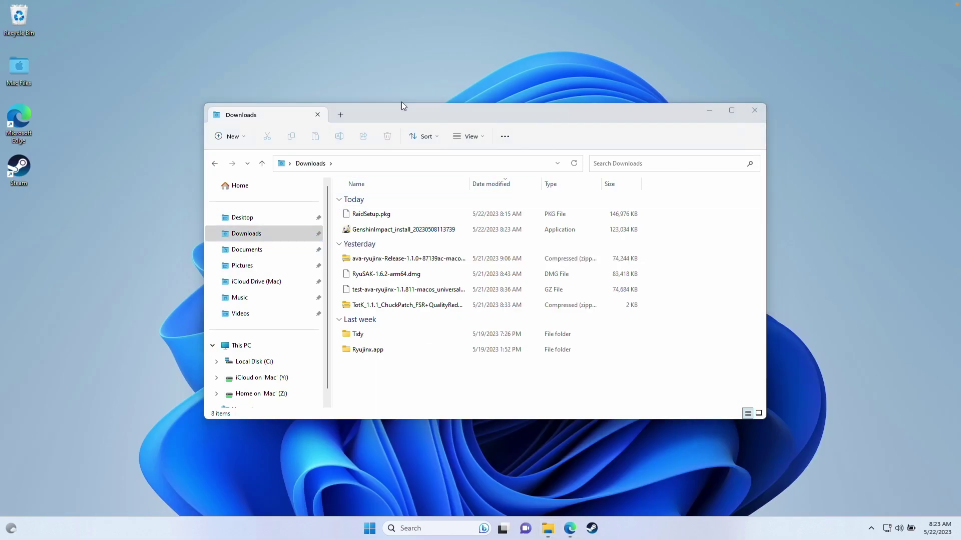
{"action": "left_click", "coordinate": [367, 230]}
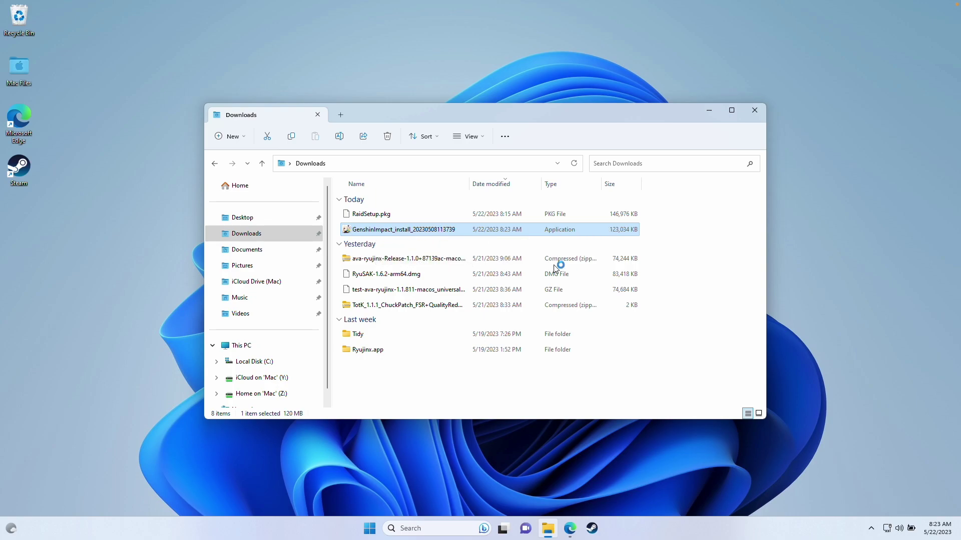
{"action": "left_click", "coordinate": [435, 377]}
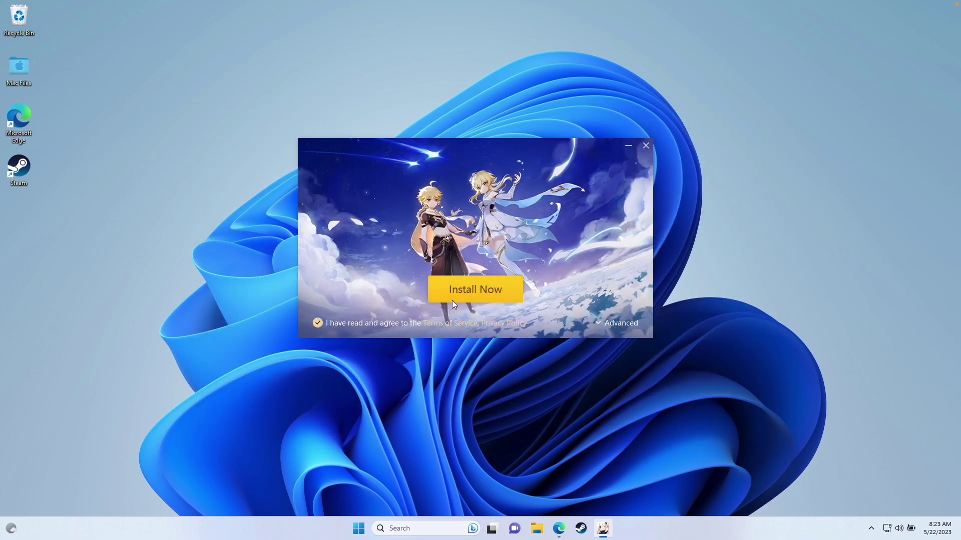
Check the advanced installation path and install the launcher to C:\Program Files\Genshin Impact
{"action": "left_click", "coordinate": [604, 320]}
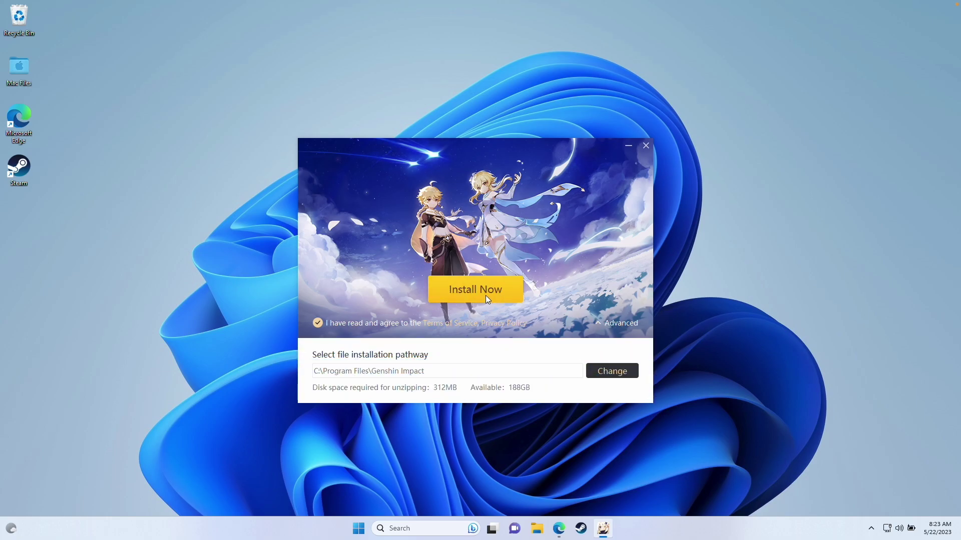
{"action": "left_click_drag", "start_coordinate": [438, 369], "coordinate": [292, 372]}
{"action": "left_click", "coordinate": [330, 372]}
{"action": "left_click", "coordinate": [435, 371]}
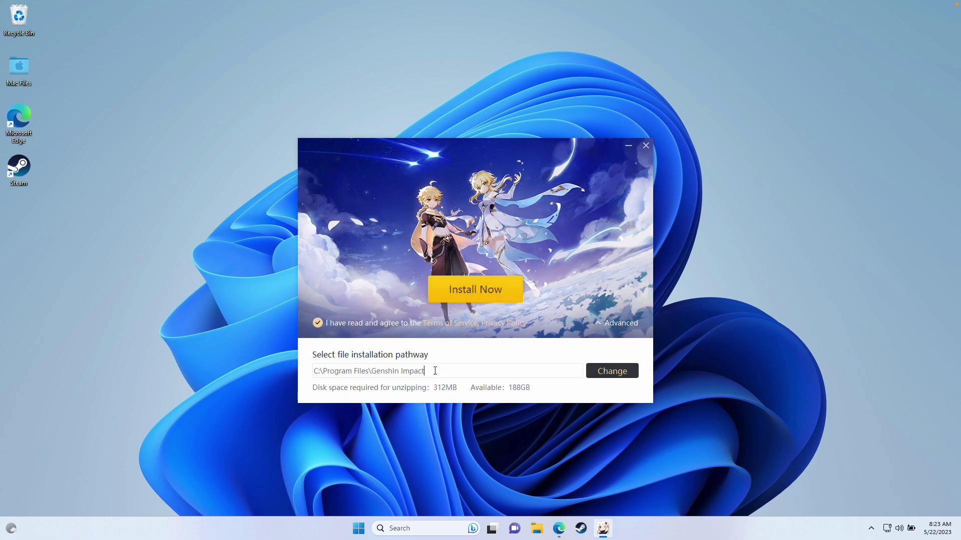
{"action": "left_click", "coordinate": [483, 286]}
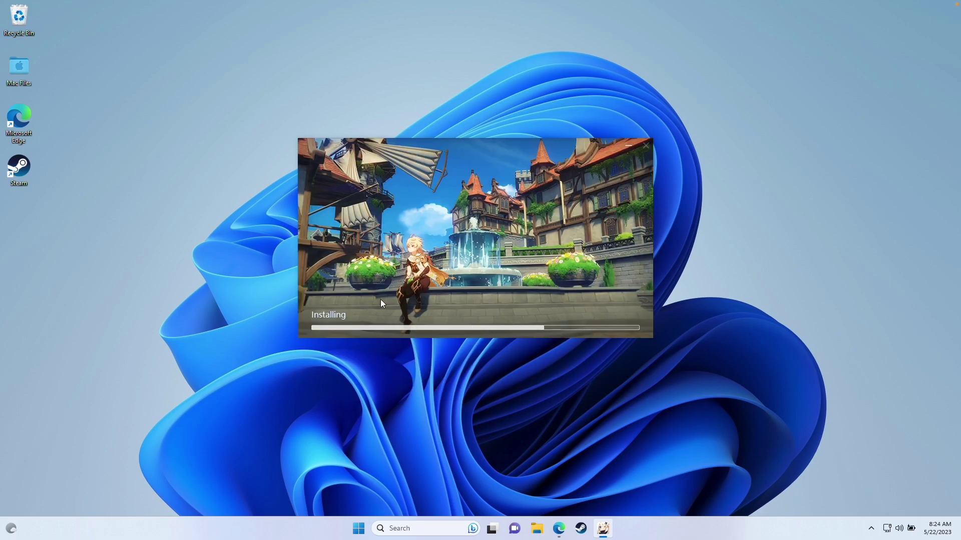
From the newly installed launcher, download the full Genshin Impact game and launch it
{"action": "left_click", "coordinate": [483, 285]}
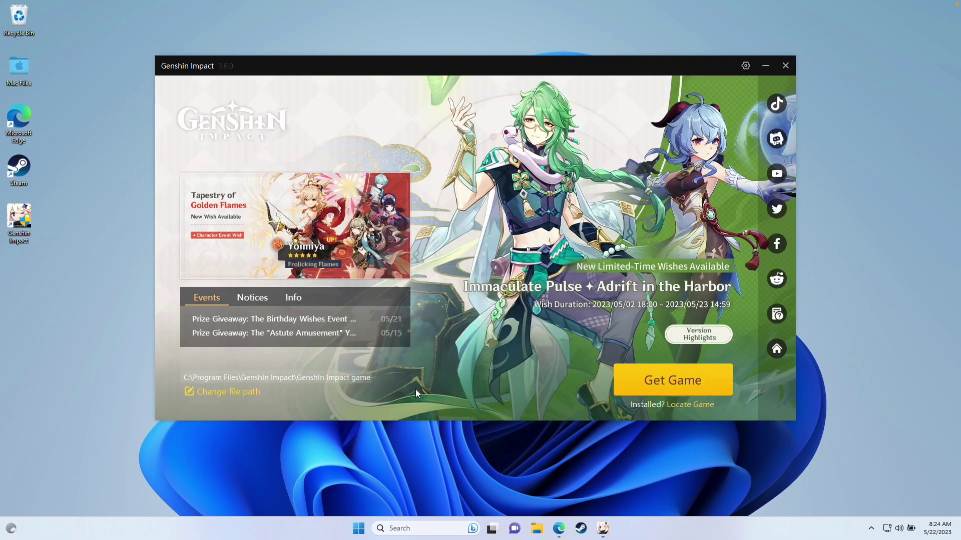
{"action": "left_click", "coordinate": [645, 384]}
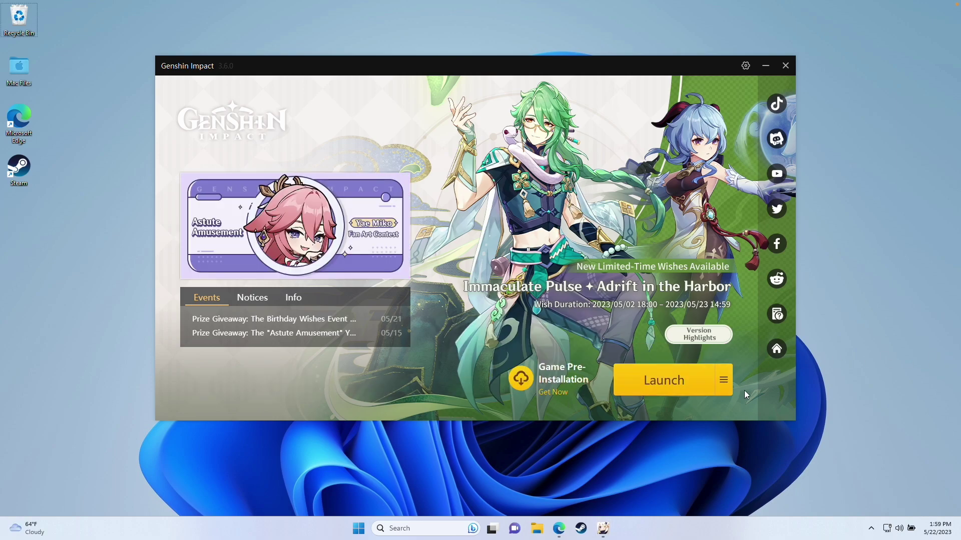
{"action": "left_click", "coordinate": [671, 390]}
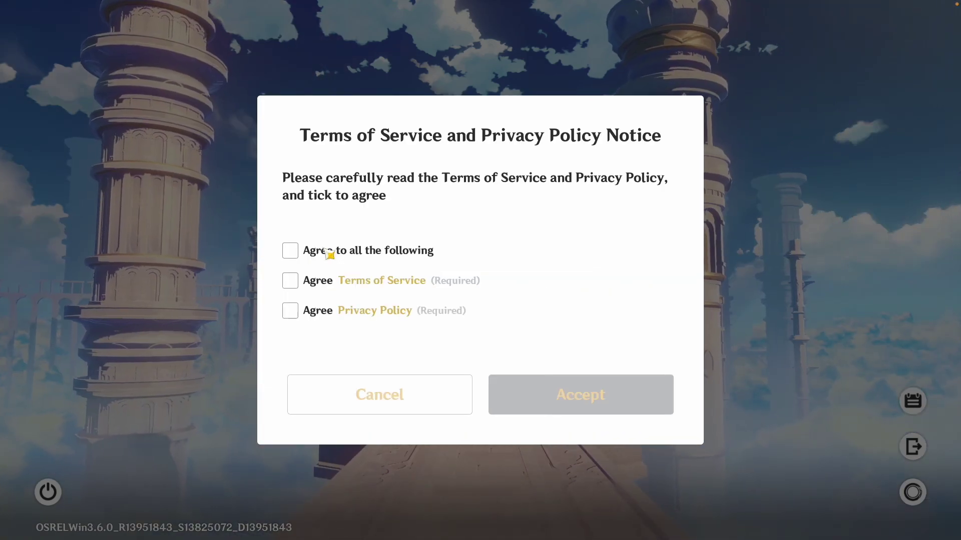
Agree to the Terms of Service and Privacy Policy and start the game on the Europe server
{"action": "left_click", "coordinate": [290, 251]}
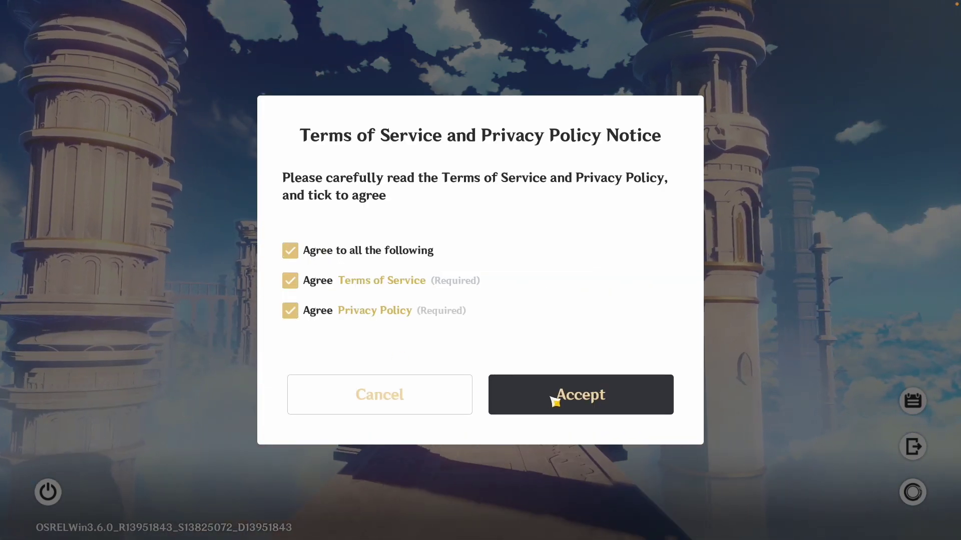
{"action": "left_click", "coordinate": [554, 395]}
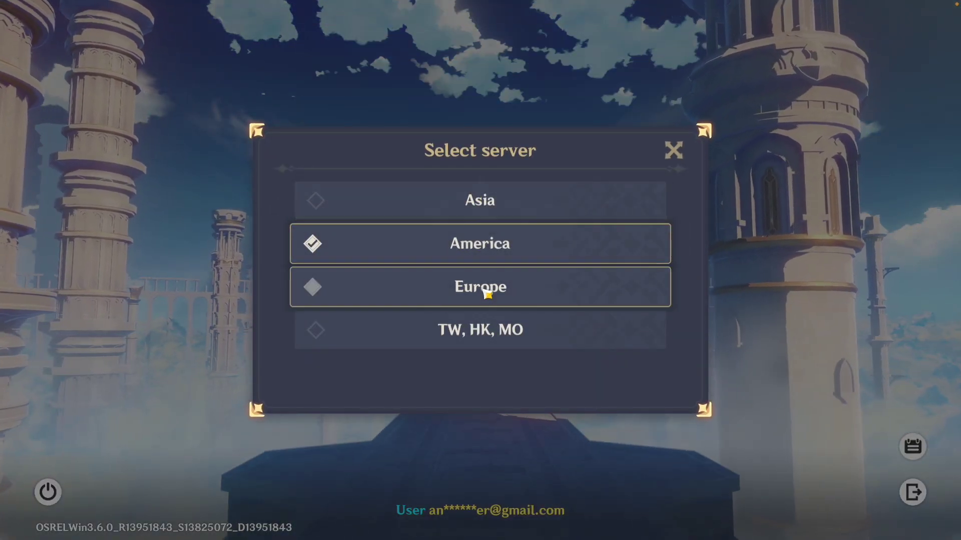
{"action": "left_click", "coordinate": [484, 290]}
{"action": "left_click", "coordinate": [566, 379]}
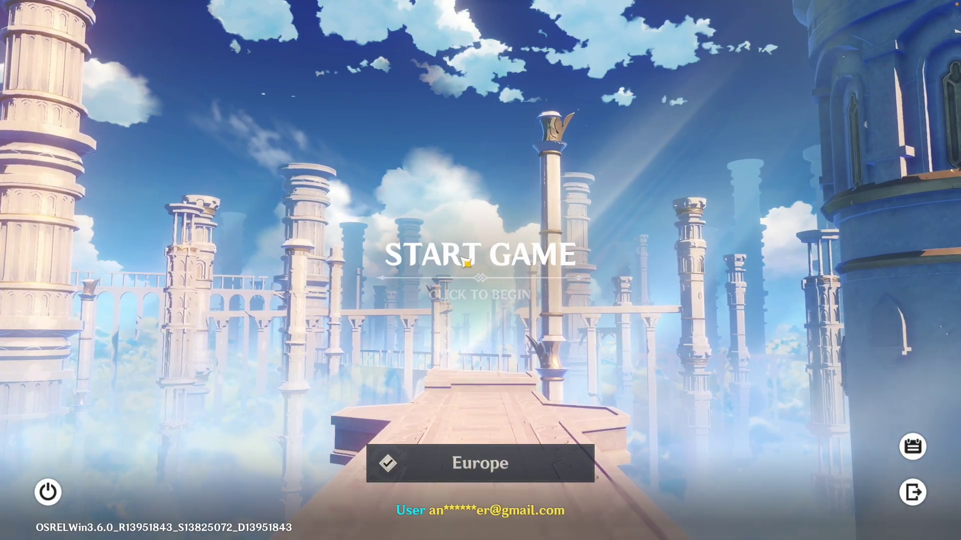
{"action": "left_click", "coordinate": [454, 484]}
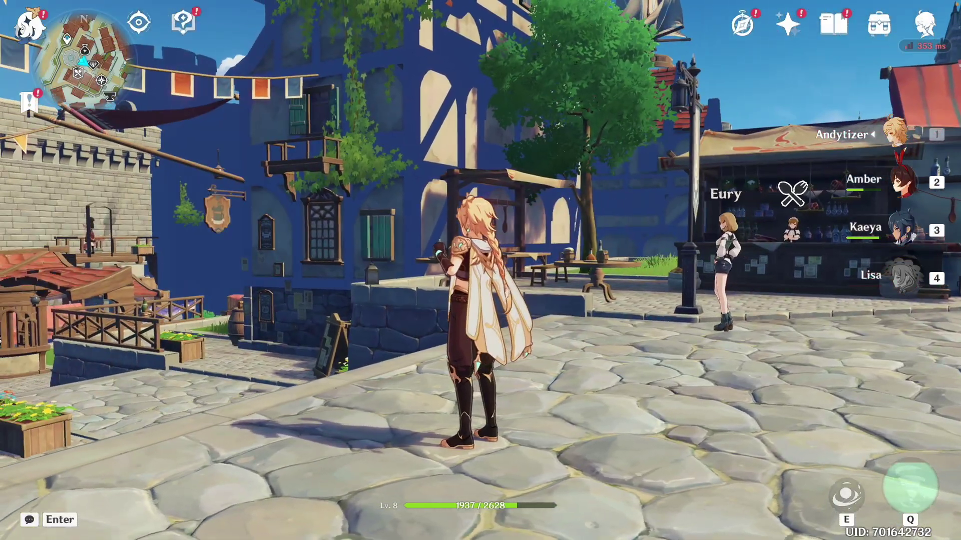
{"action": "key", "text": "w"}
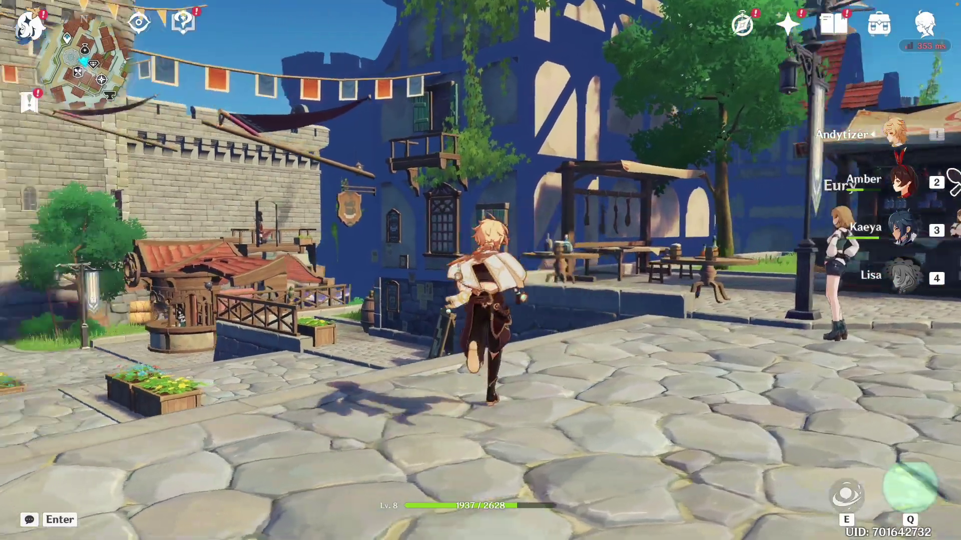
{"action": "key", "text": "w"}
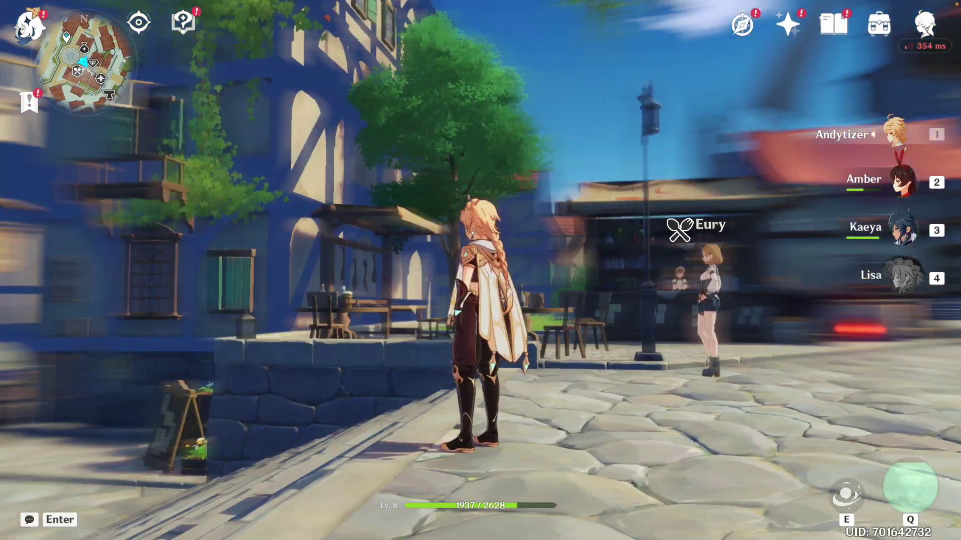
{"action": "key", "text": "w"}
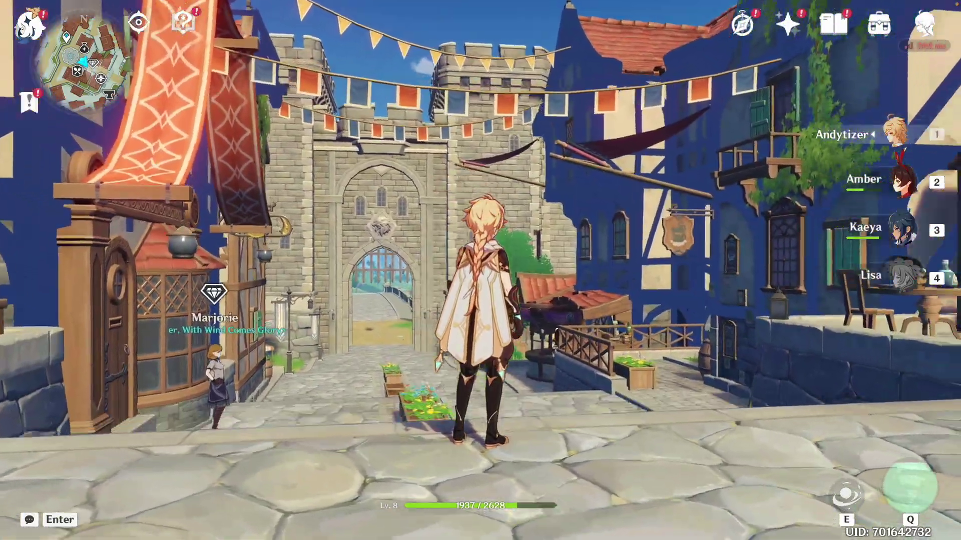
{"action": "key", "text": "w"}
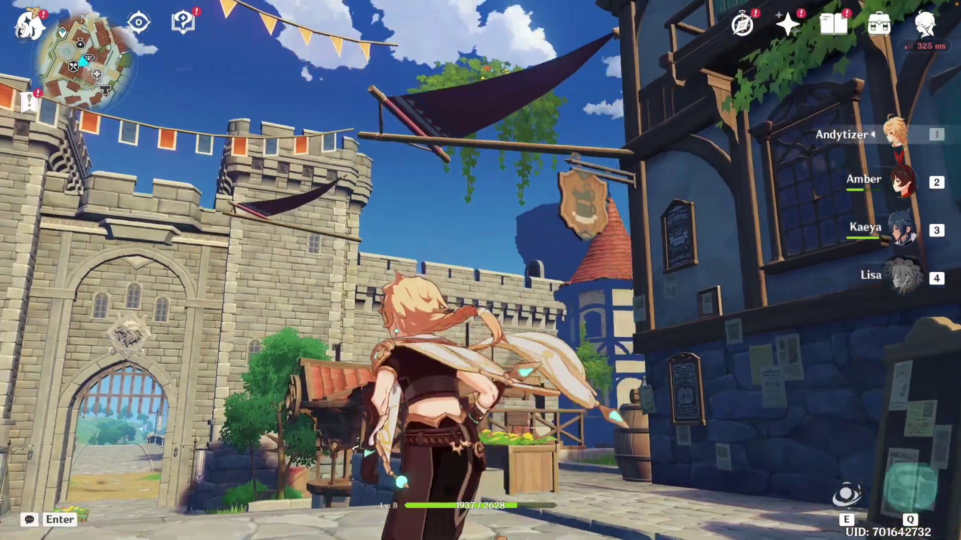
Move the character around by the city gate and quit Genshin Impact completely, back to the Windows desktop
{"action": "key", "text": "a"}
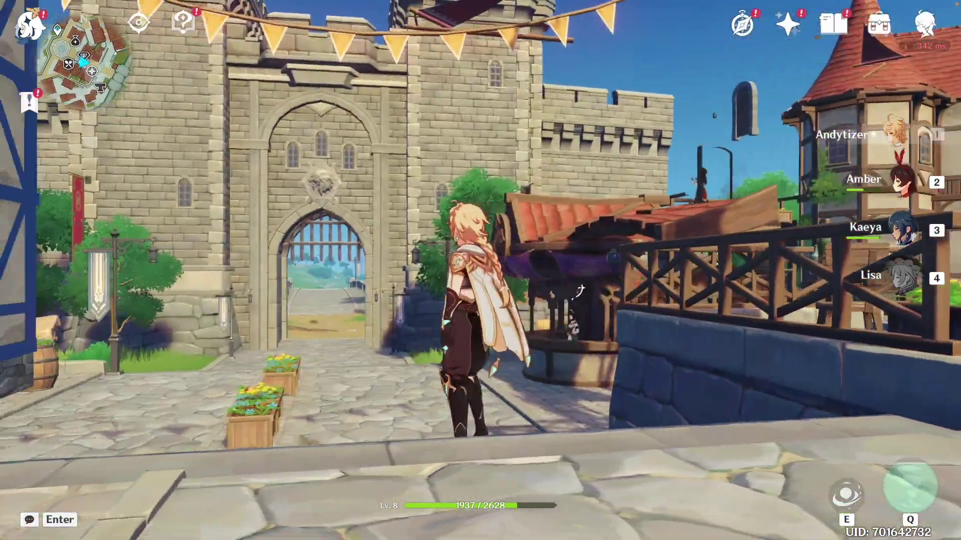
{"action": "key", "text": "s"}
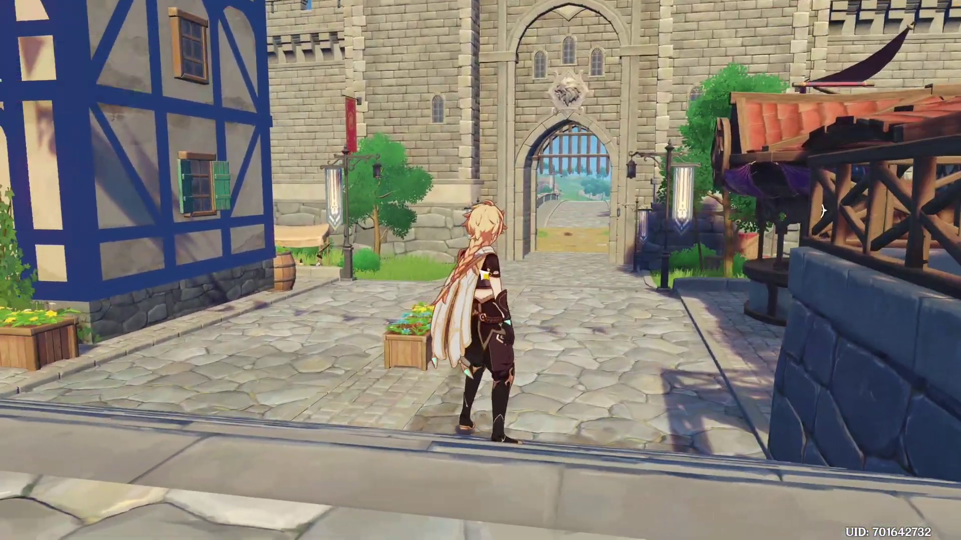
{"action": "key", "text": "Escape"}
{"action": "left_click", "coordinate": [21, 514]}
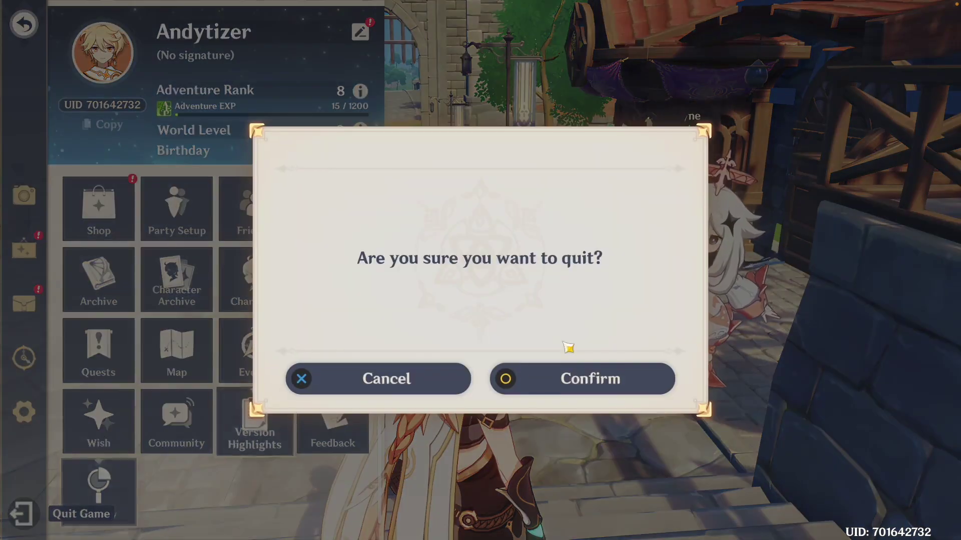
{"action": "left_click", "coordinate": [564, 380]}
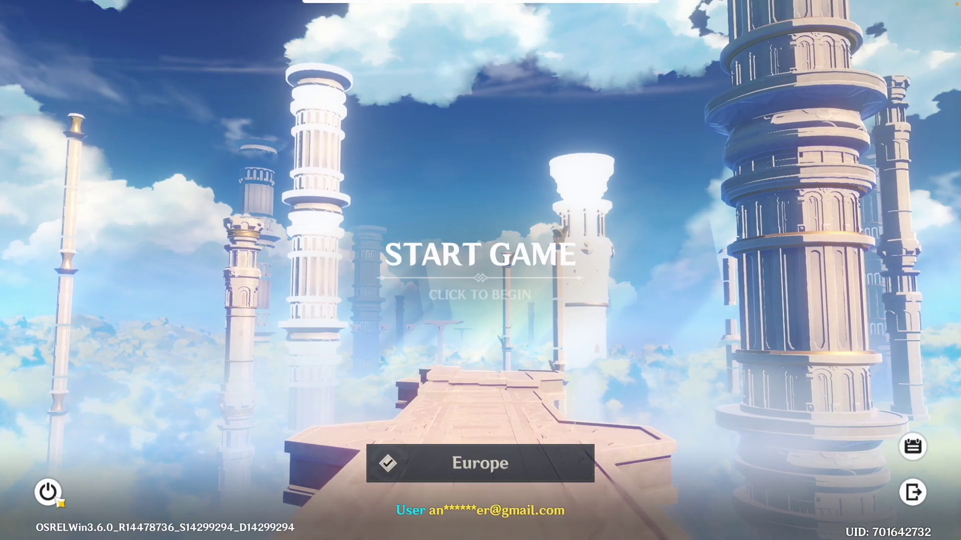
{"action": "key", "text": "Escape"}
{"action": "left_click", "coordinate": [564, 286]}
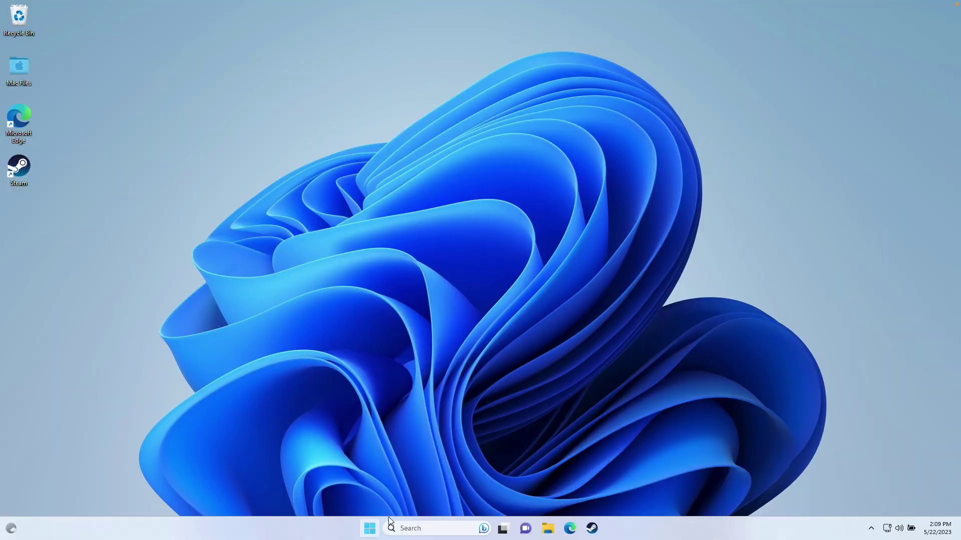
Shut down the Windows 11 virtual machine
{"action": "left_click", "coordinate": [373, 526]}
{"action": "left_click", "coordinate": [608, 493]}
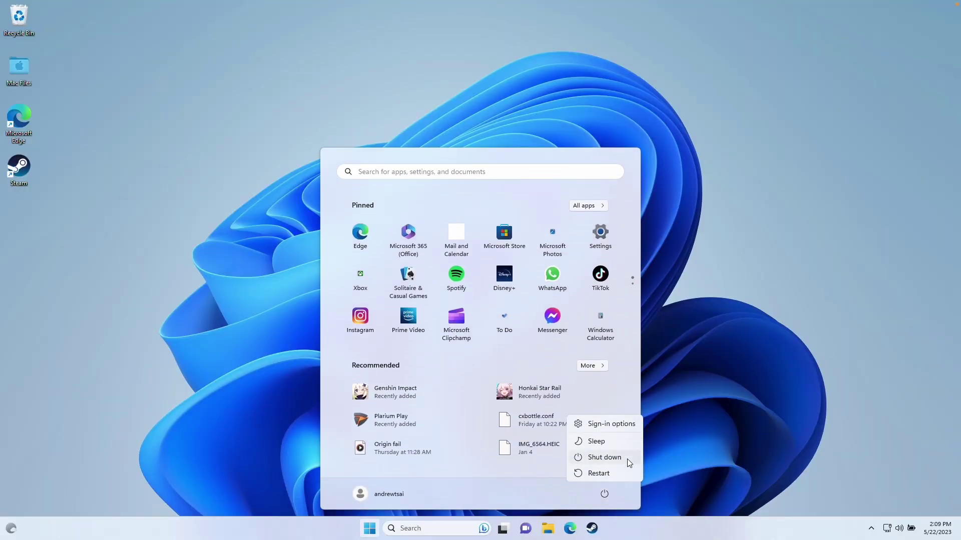
{"action": "left_click", "coordinate": [625, 455]}
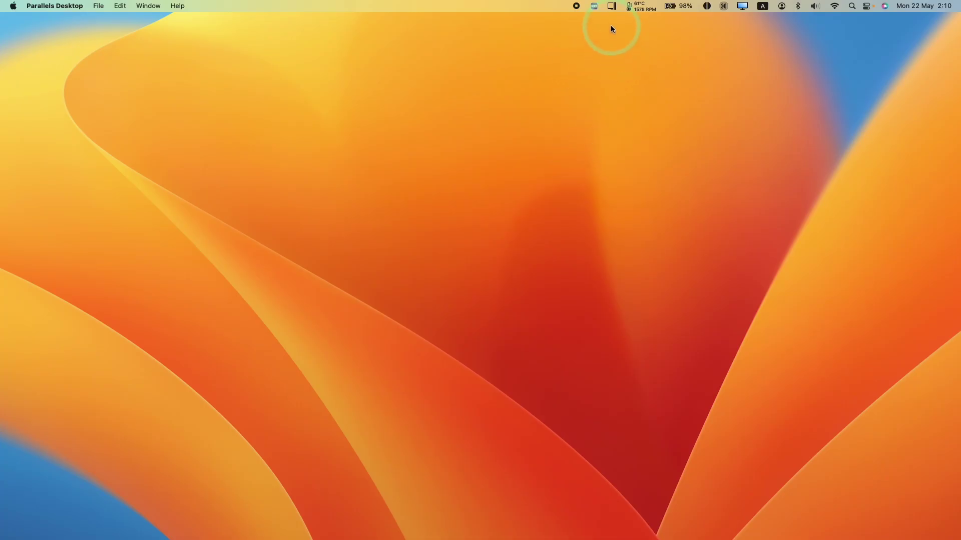
Open the Windows 11 configuration from the Parallels Desktop Control Center and display the Boot Order hardware settings
{"action": "left_click", "coordinate": [611, 7]}
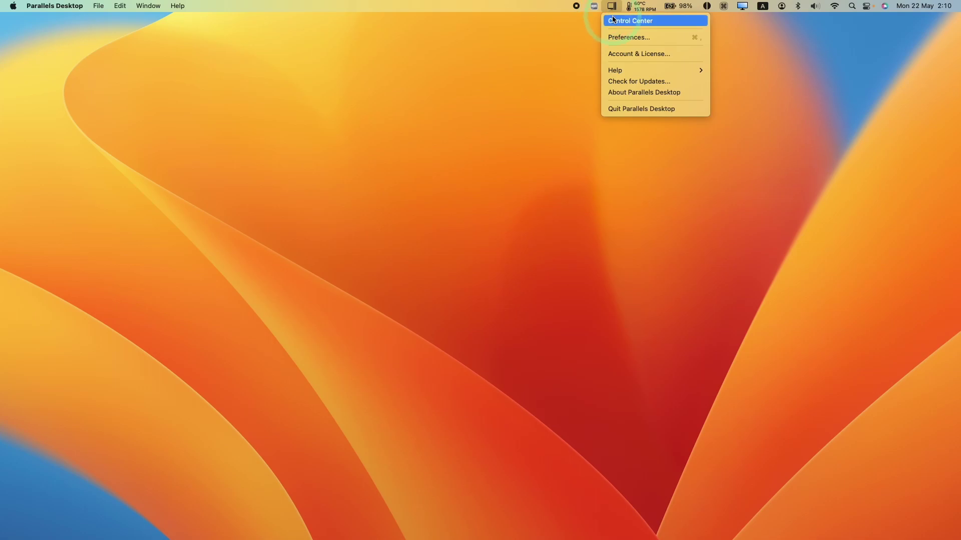
{"action": "left_click", "coordinate": [616, 21]}
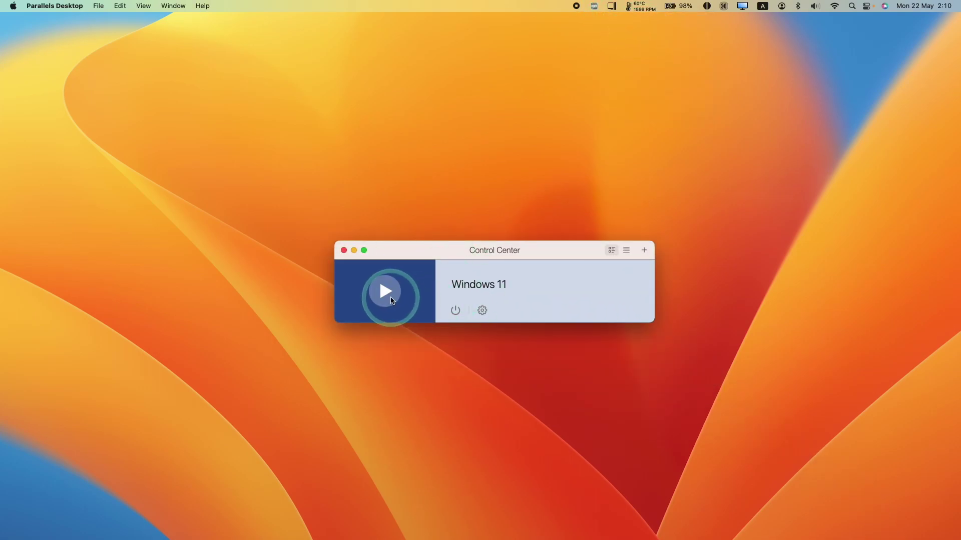
{"action": "left_click", "coordinate": [484, 312]}
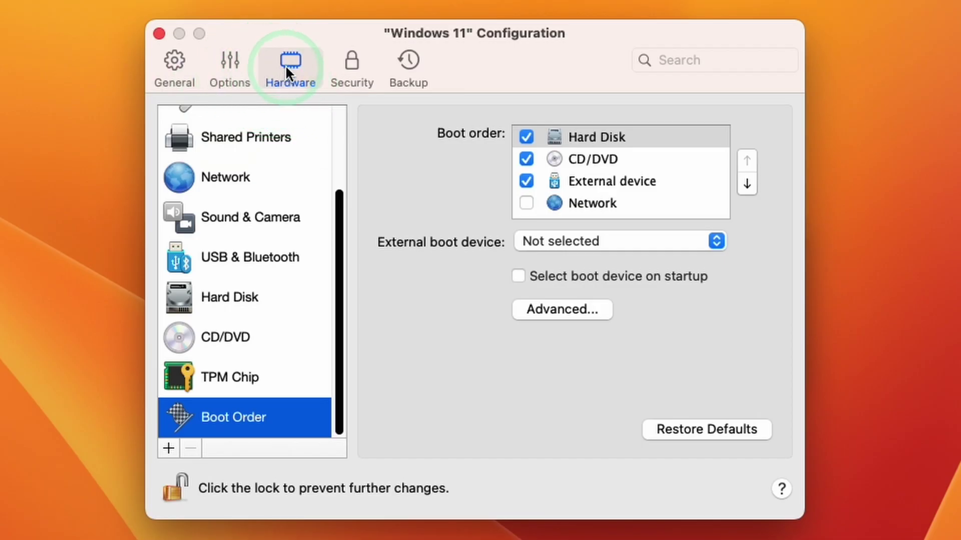
{"action": "left_click", "coordinate": [235, 70]}
{"action": "left_click", "coordinate": [170, 63]}
{"action": "left_click", "coordinate": [291, 65]}
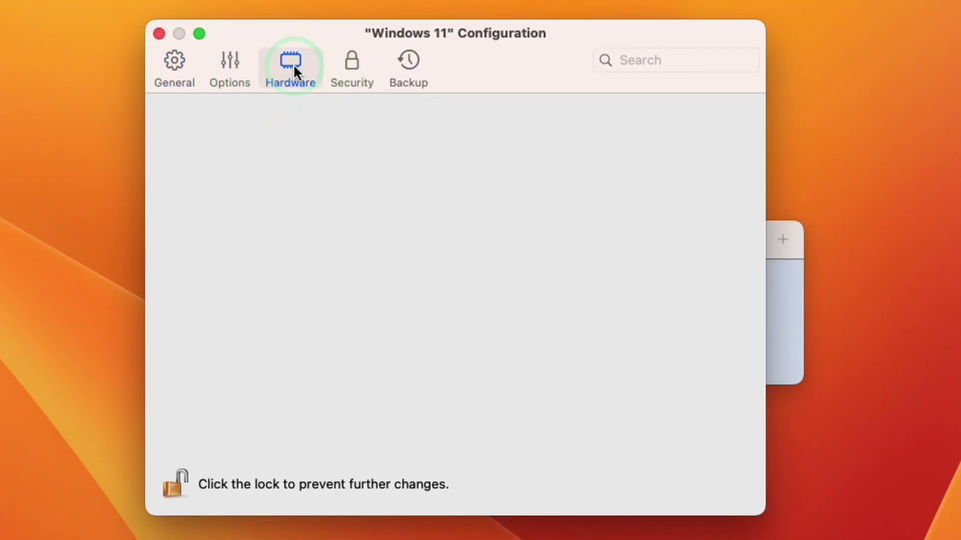
{"action": "mouse_move", "coordinate": [340, 220]}
{"action": "left_mouse_down"}
{"action": "mouse_move", "coordinate": [355, 91]}
{"action": "mouse_move", "coordinate": [343, 238]}
{"action": "left_mouse_up"}
{"action": "left_click", "coordinate": [202, 420]}
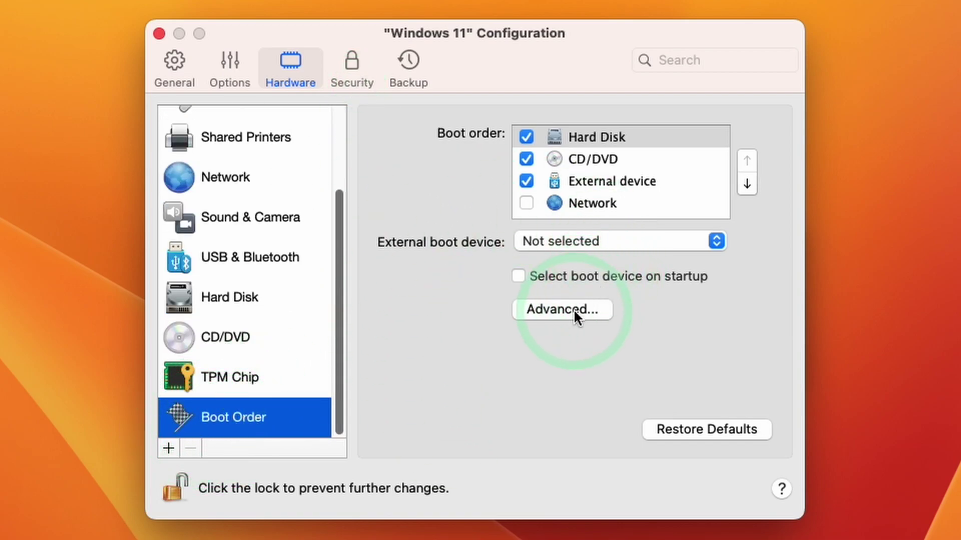
Add the boot flag video.untrimmed_dynamic_cbuffers=1 in the advanced boot settings, check its text, and close the configuration
{"action": "left_click", "coordinate": [559, 309]}
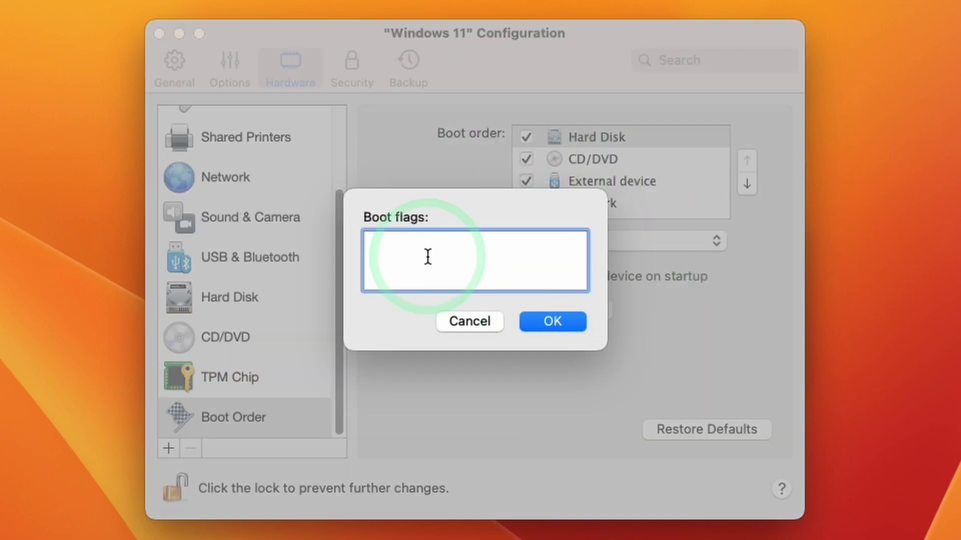
{"action": "right_click", "coordinate": [382, 243]}
{"action": "left_click", "coordinate": [421, 342]}
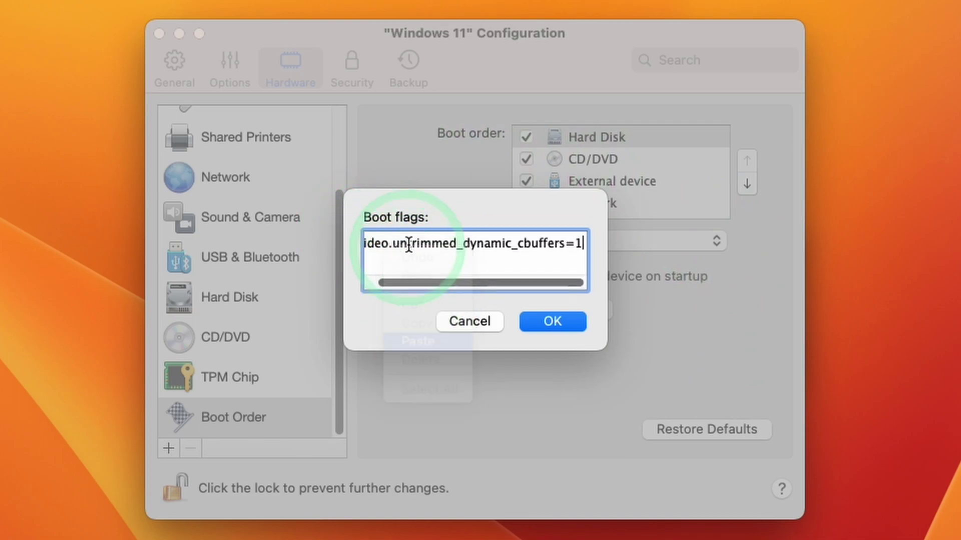
{"action": "left_click_drag", "start_coordinate": [471, 286], "coordinate": [377, 280]}
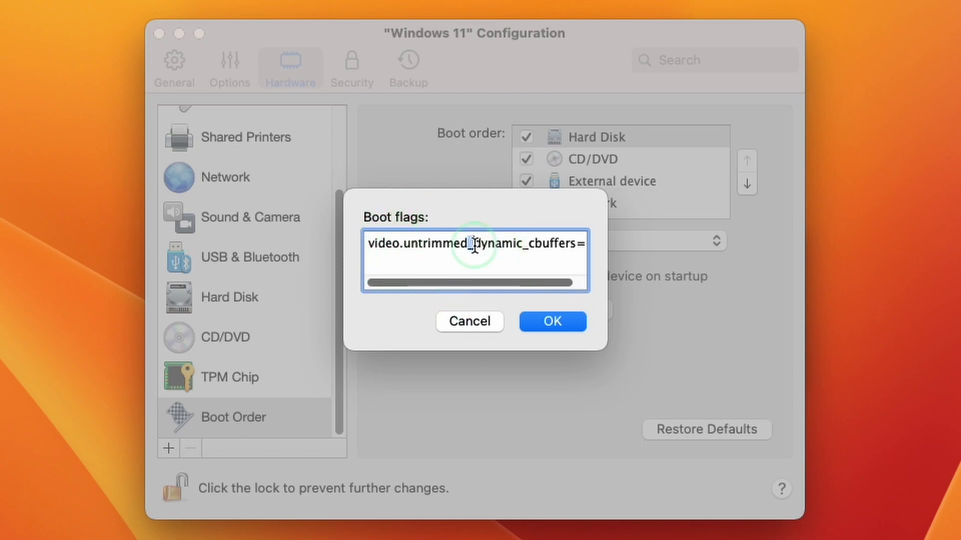
{"action": "scroll", "coordinate": [500, 255], "scroll_direction": "right", "scroll_amount": 2}
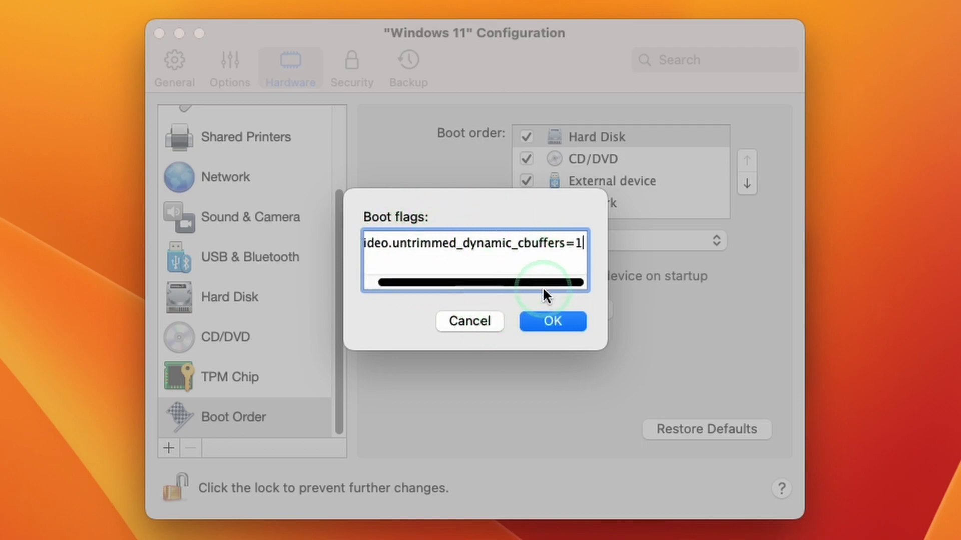
{"action": "left_click_drag", "start_coordinate": [583, 244], "coordinate": [327, 217]}
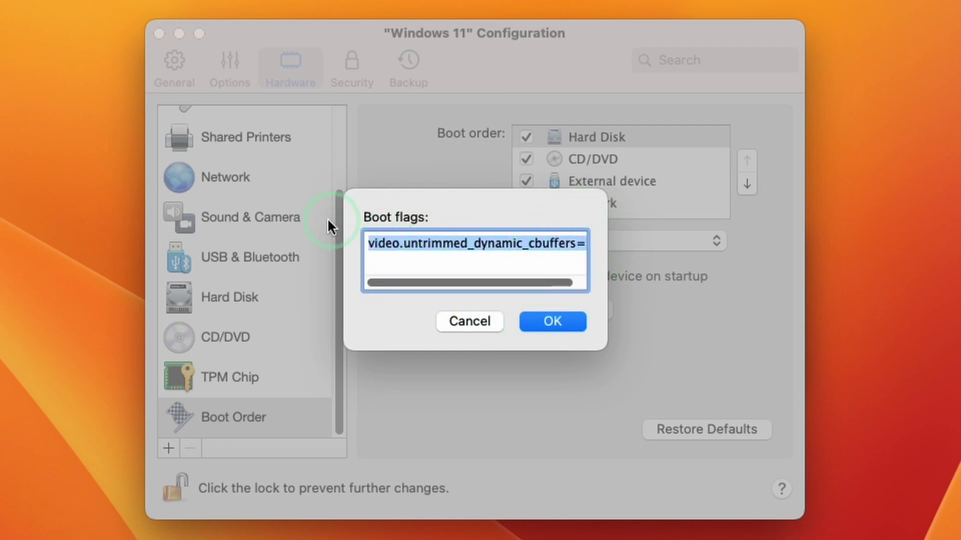
{"action": "left_click", "coordinate": [454, 268]}
{"action": "left_click_drag", "start_coordinate": [455, 282], "coordinate": [496, 299]}
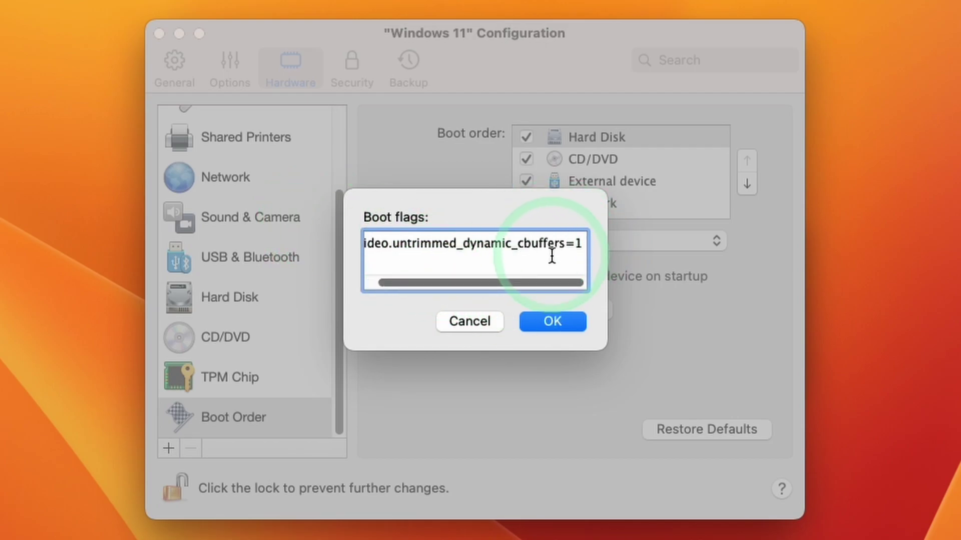
{"action": "left_click", "coordinate": [558, 321]}
{"action": "left_click", "coordinate": [162, 32]}
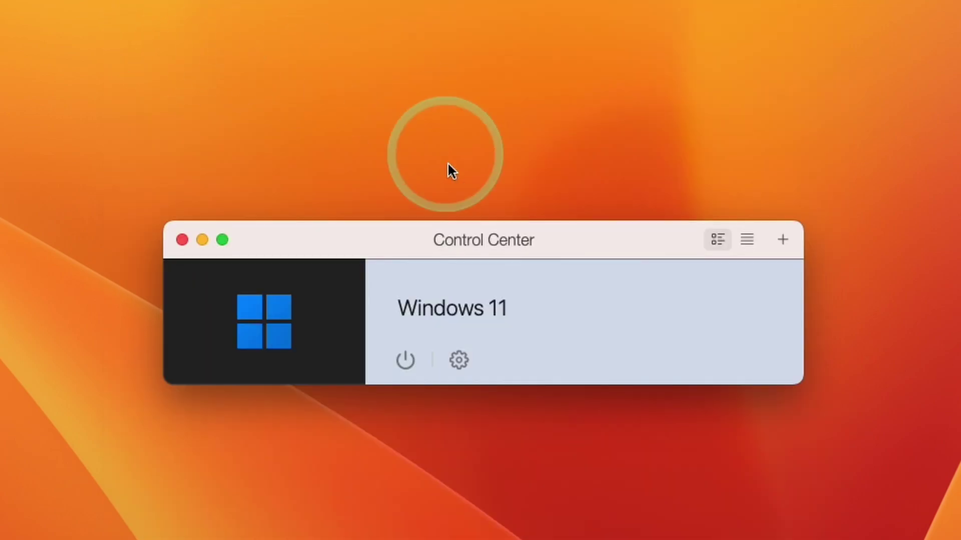
Start the Windows 11 virtual machine and launch Genshin Impact from its launcher
{"action": "left_click", "coordinate": [260, 323]}
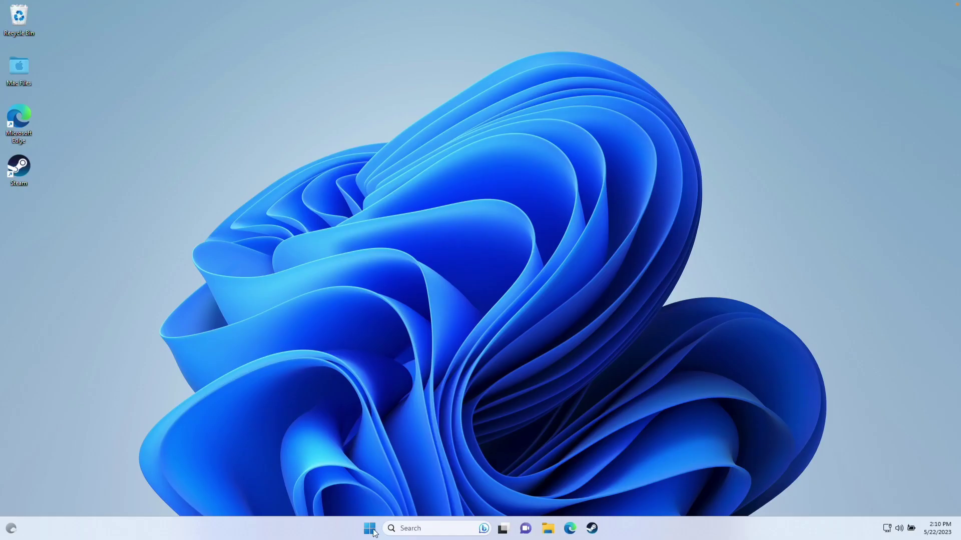
{"action": "left_click", "coordinate": [370, 528]}
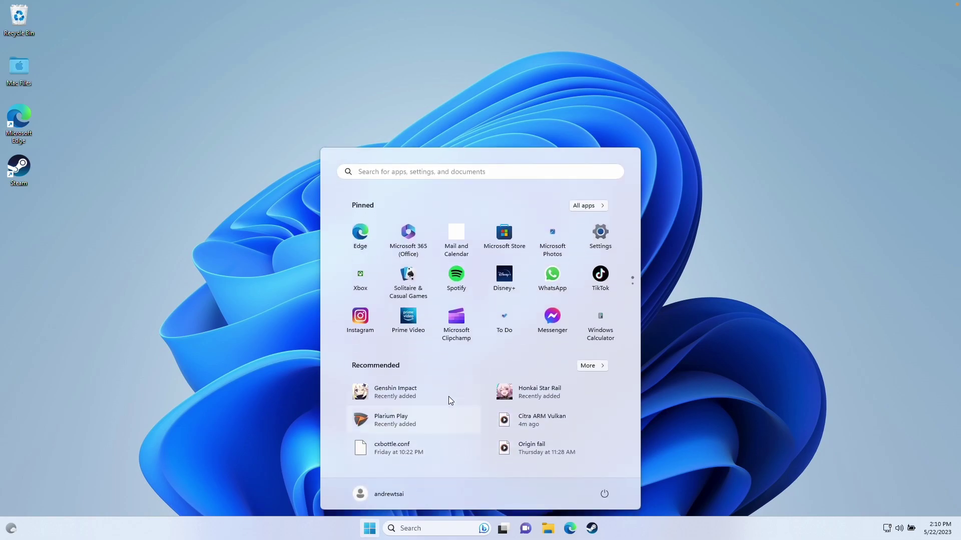
{"action": "left_click", "coordinate": [395, 397]}
{"action": "left_click", "coordinate": [451, 348]}
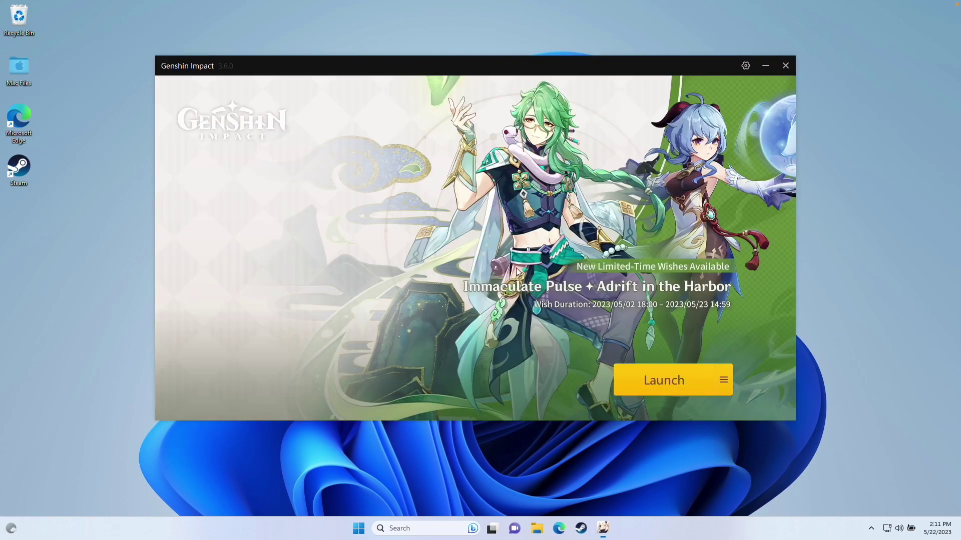
{"action": "left_click", "coordinate": [659, 381]}
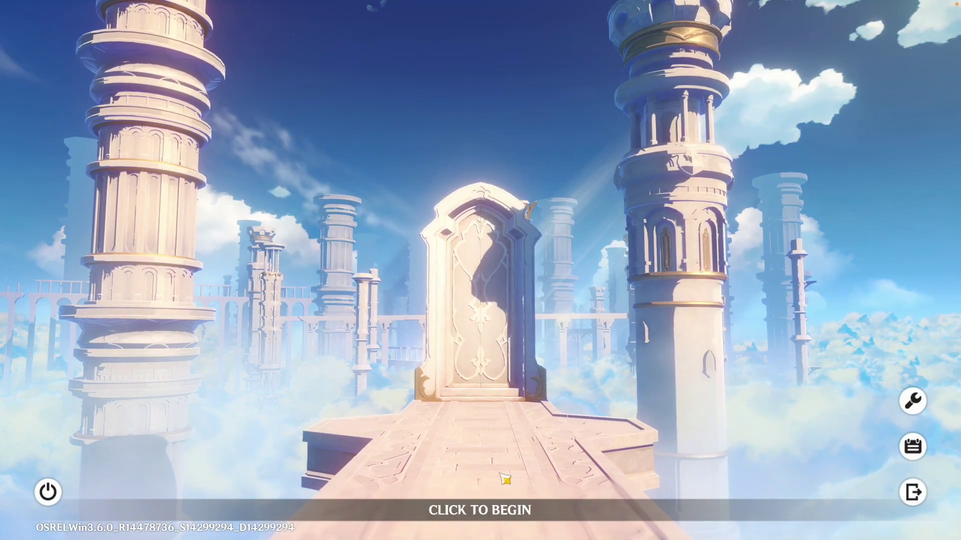
Enter the Genshin Impact world from the title screen and open the in-game settings
{"action": "left_click", "coordinate": [478, 352]}
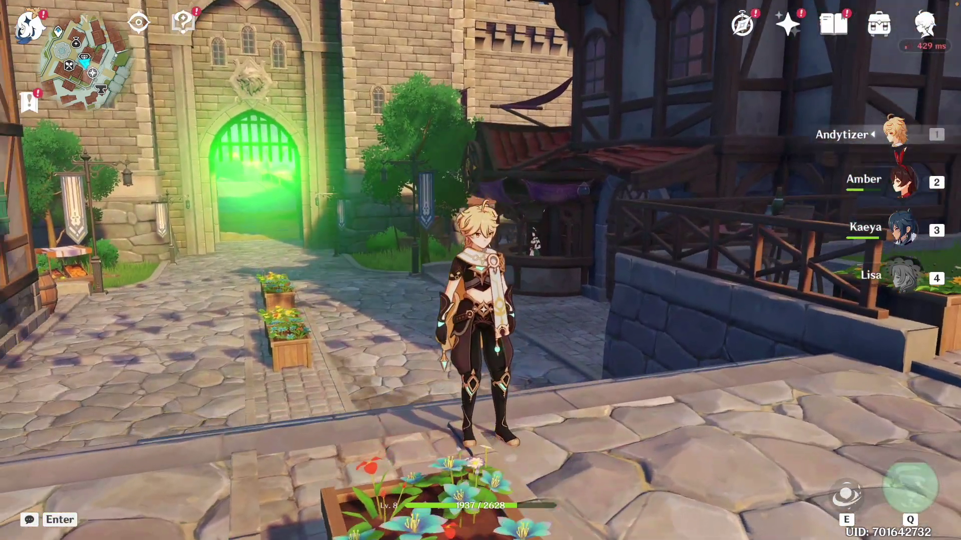
{"action": "key", "text": "Escape"}
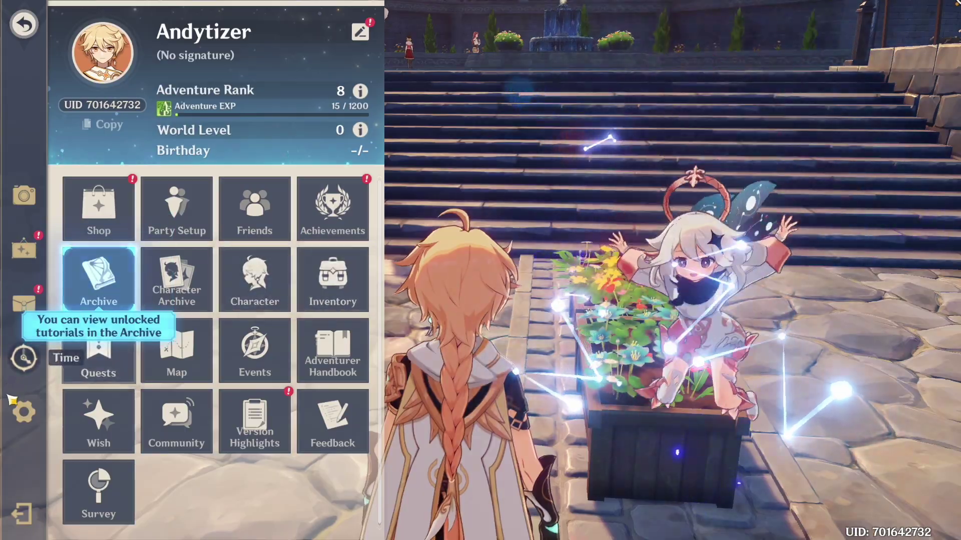
{"action": "left_click", "coordinate": [24, 412]}
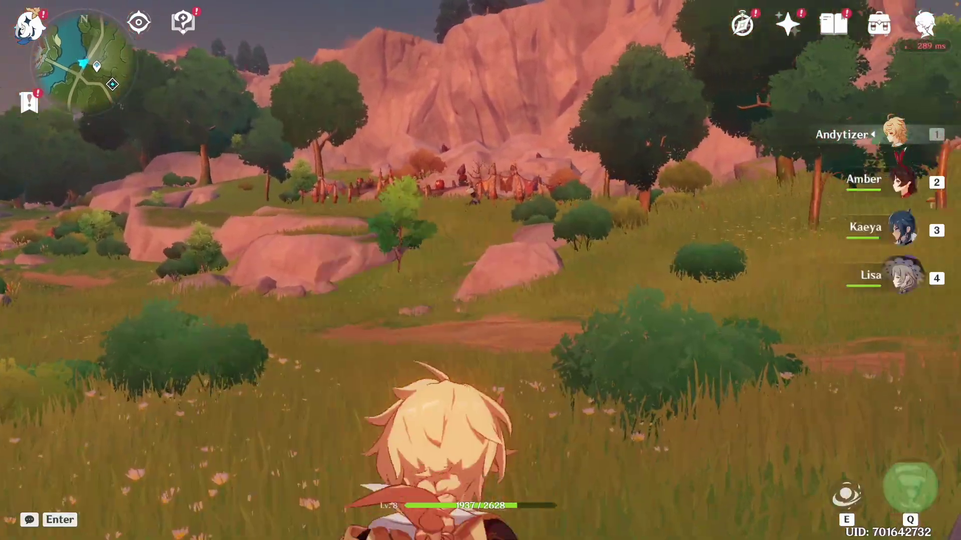
Run the character across the grassy hills near the waypoint and toward the enemy camp below the cliff
{"action": "key", "text": "w"}
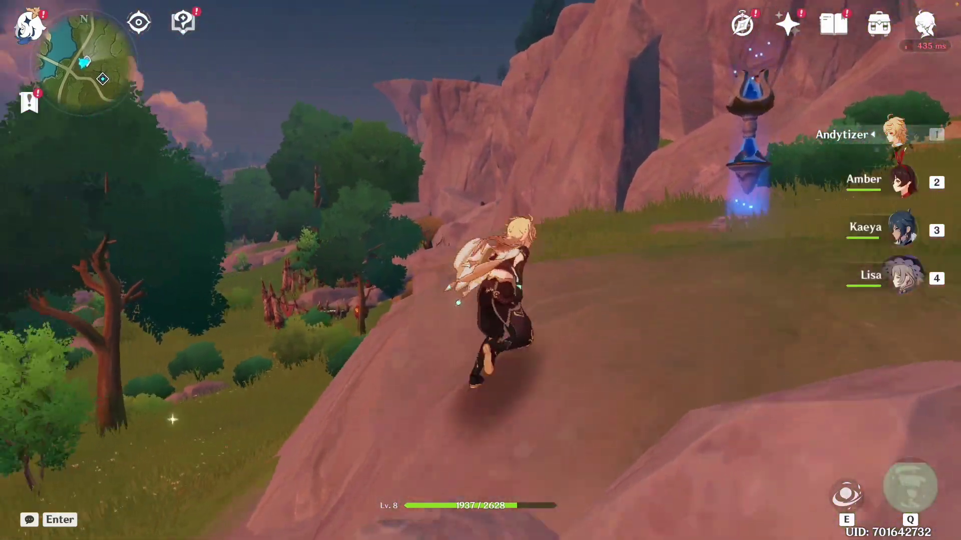
{"action": "key", "text": "w"}
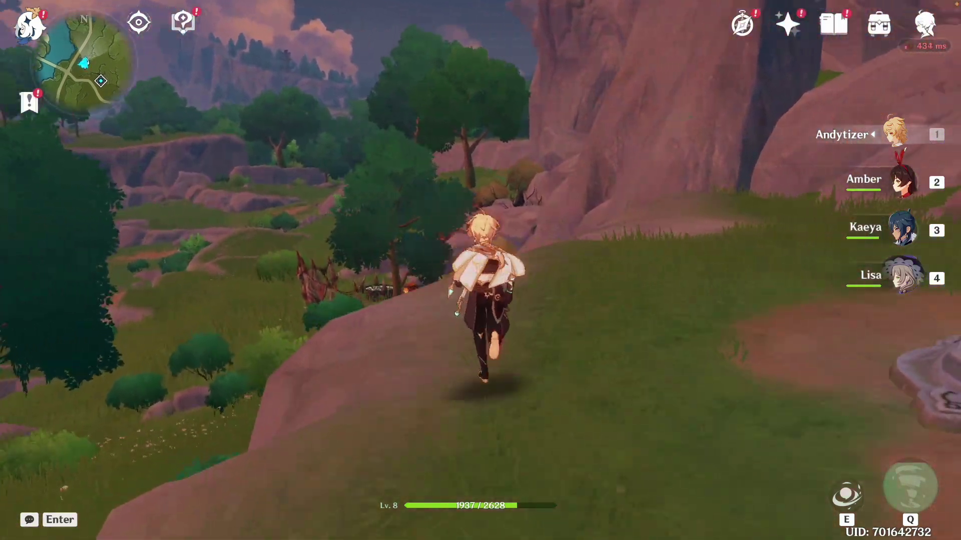
{"action": "key", "text": "d"}
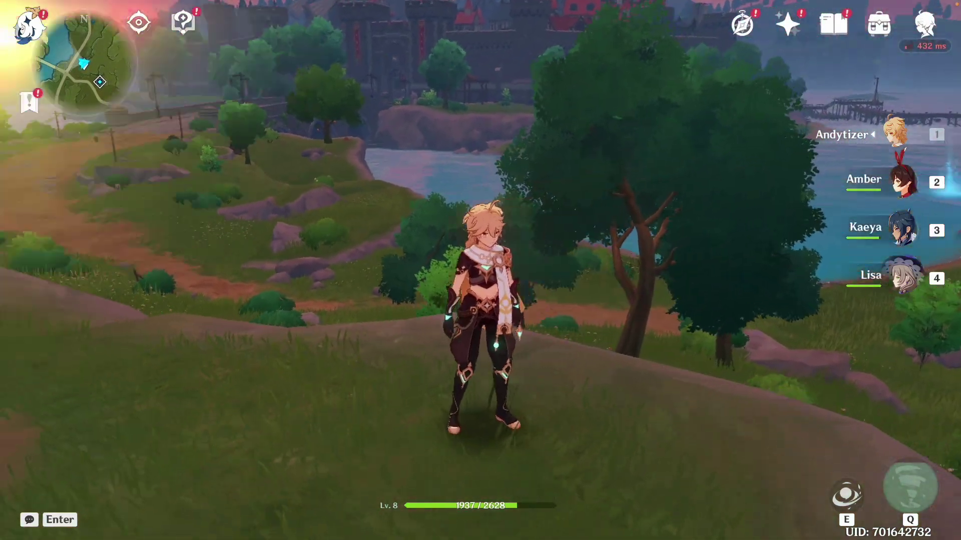
{"action": "key", "text": "d"}
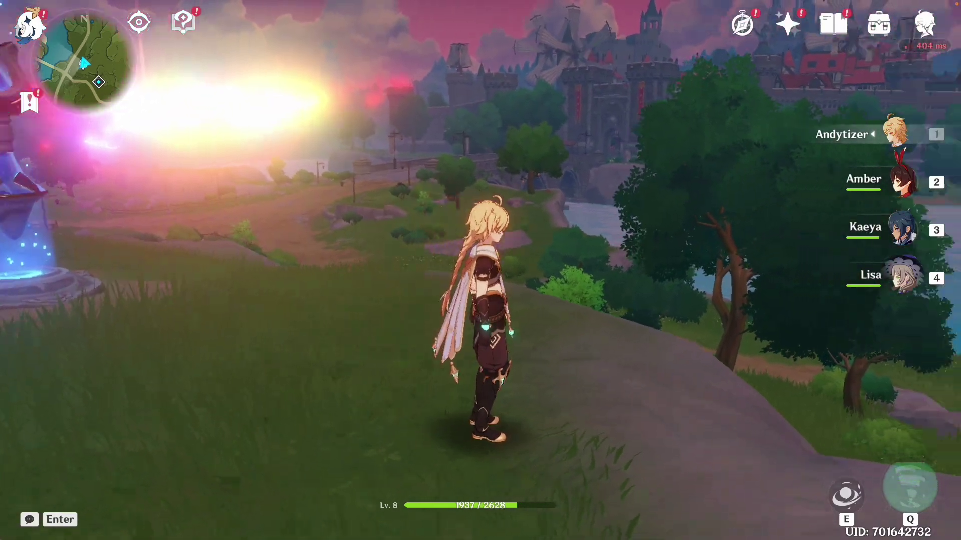
{"action": "key", "text": "w"}
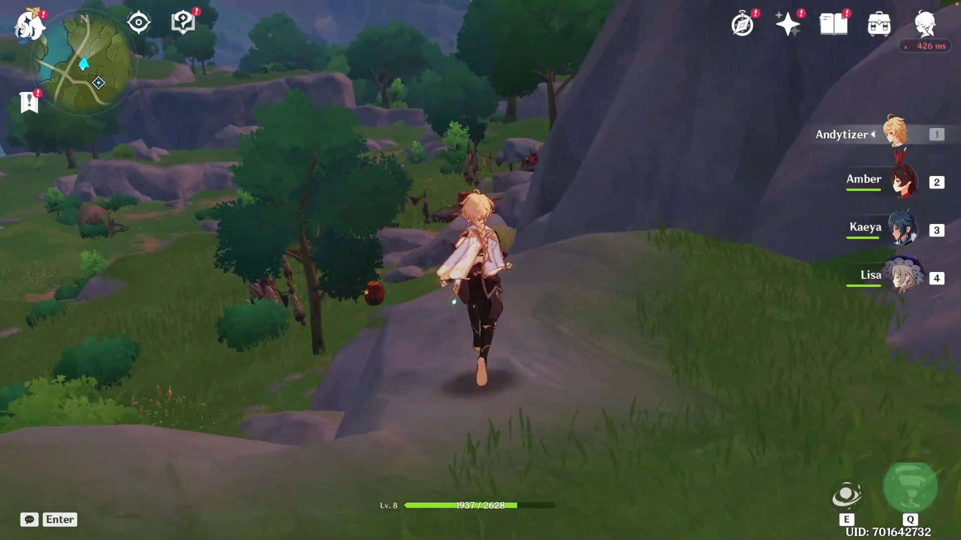
{"action": "key", "text": "w"}
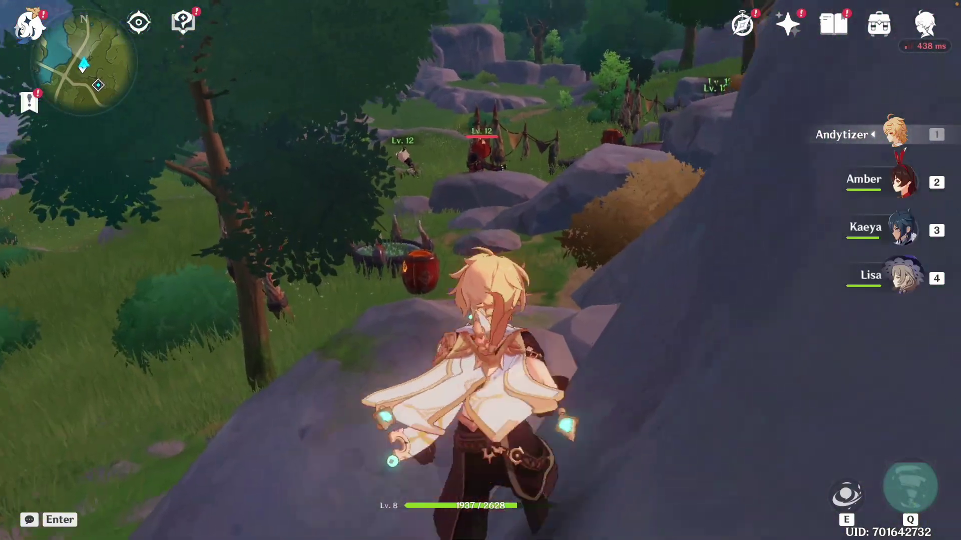
{"action": "key", "text": "w"}
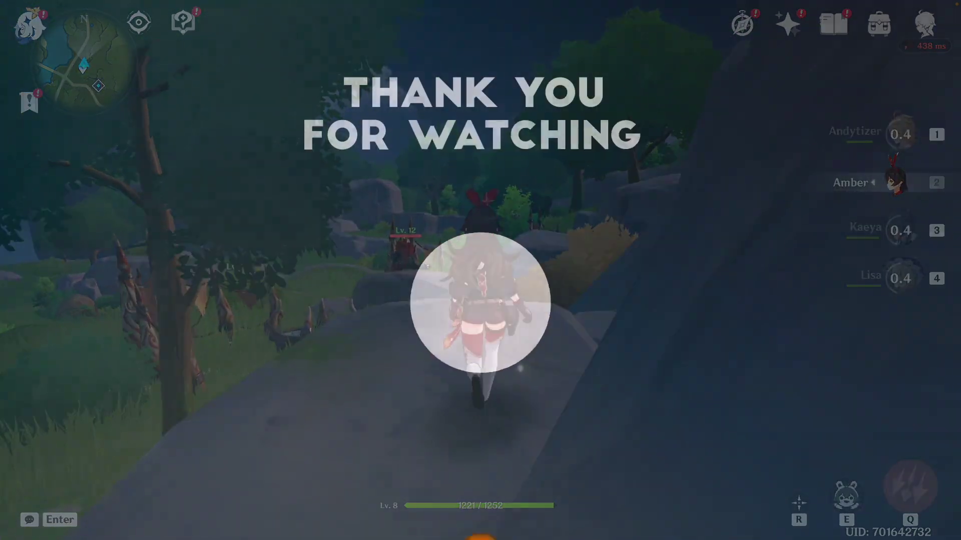